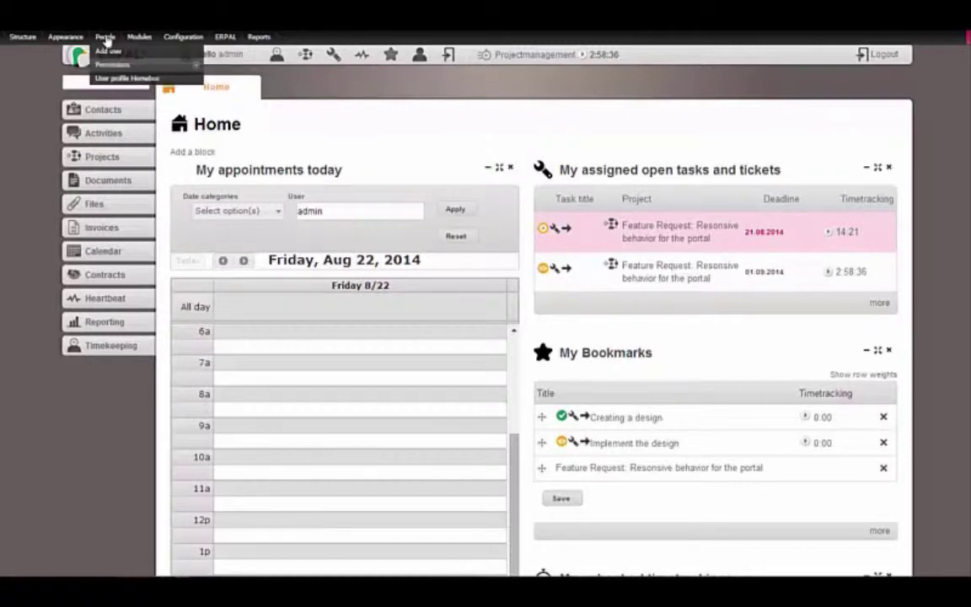
- Create a new project from the project list with the title "My new project"
mouse_move(272, 40)
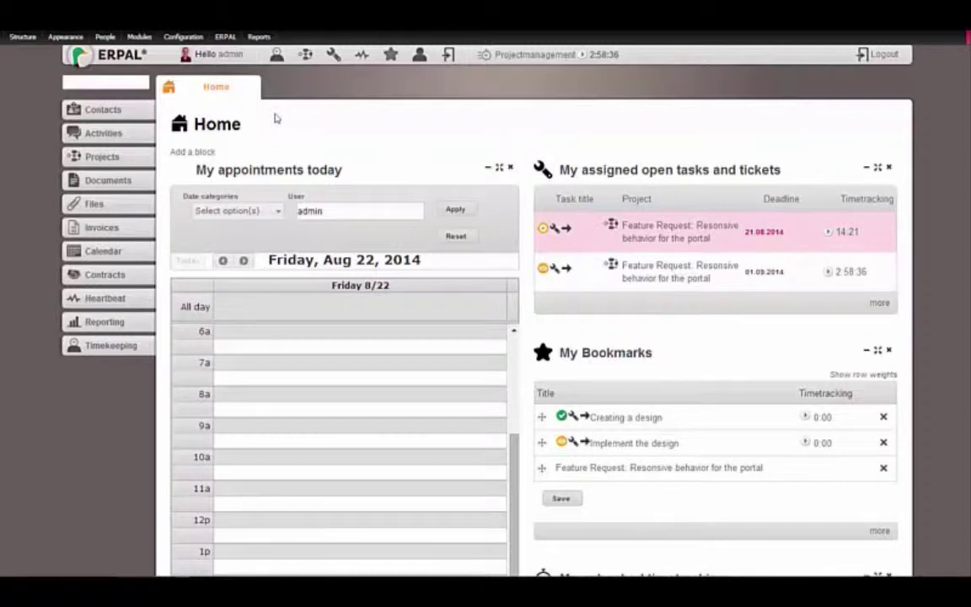
click(102, 163)
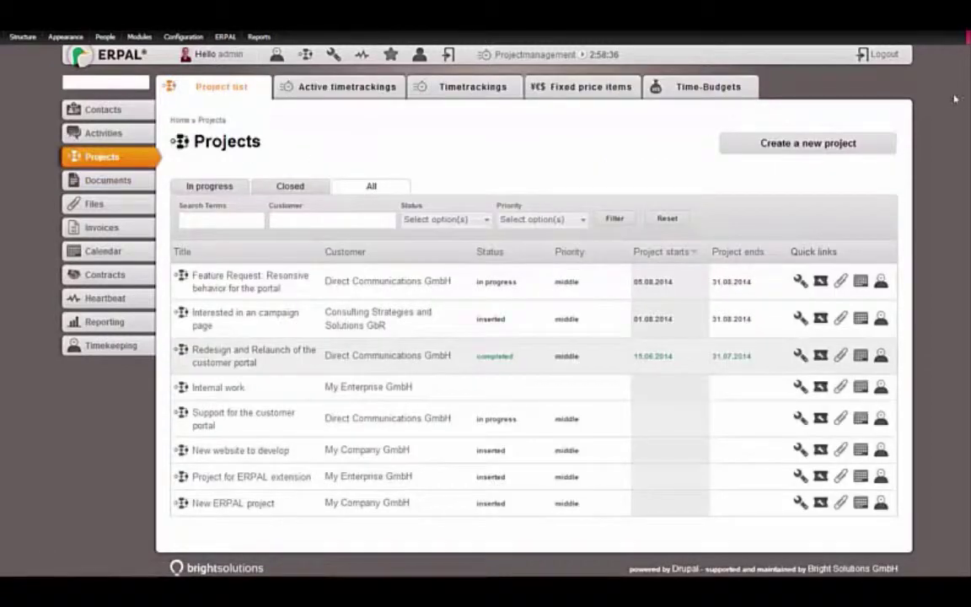
click(809, 144)
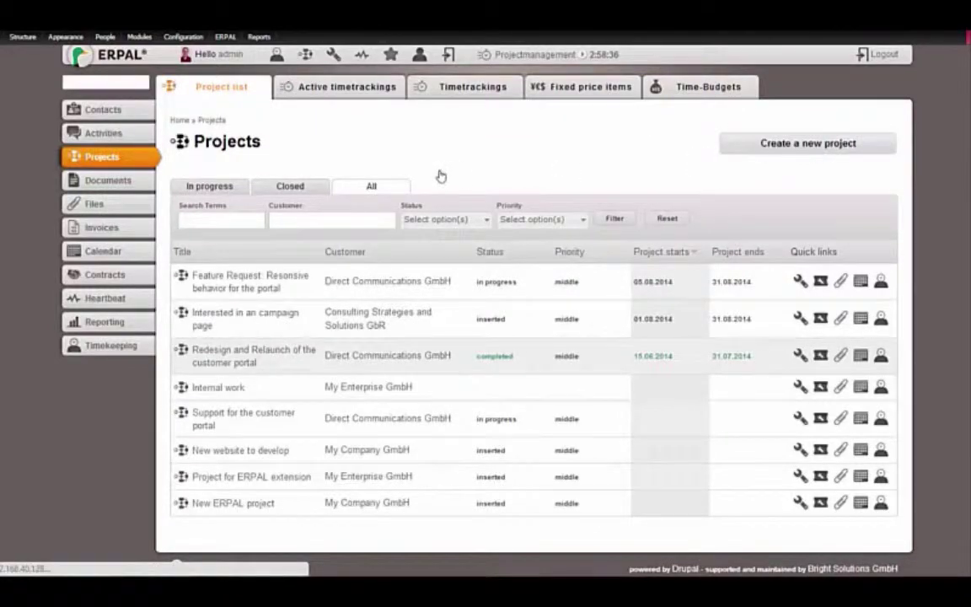
text(My)
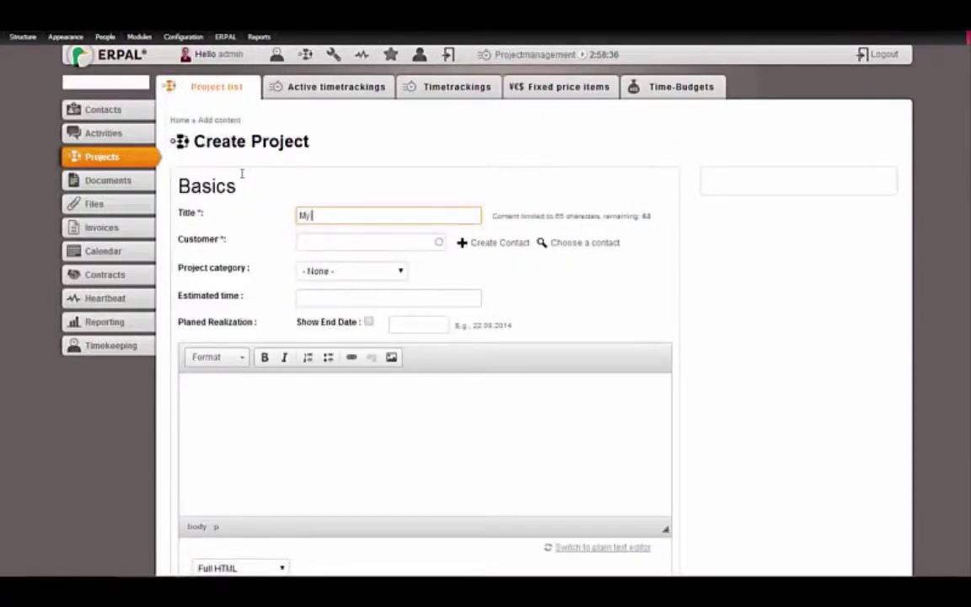
text( new project)
- Assign My Company GmbH as the new project's customer
key(Tab)
text(my)
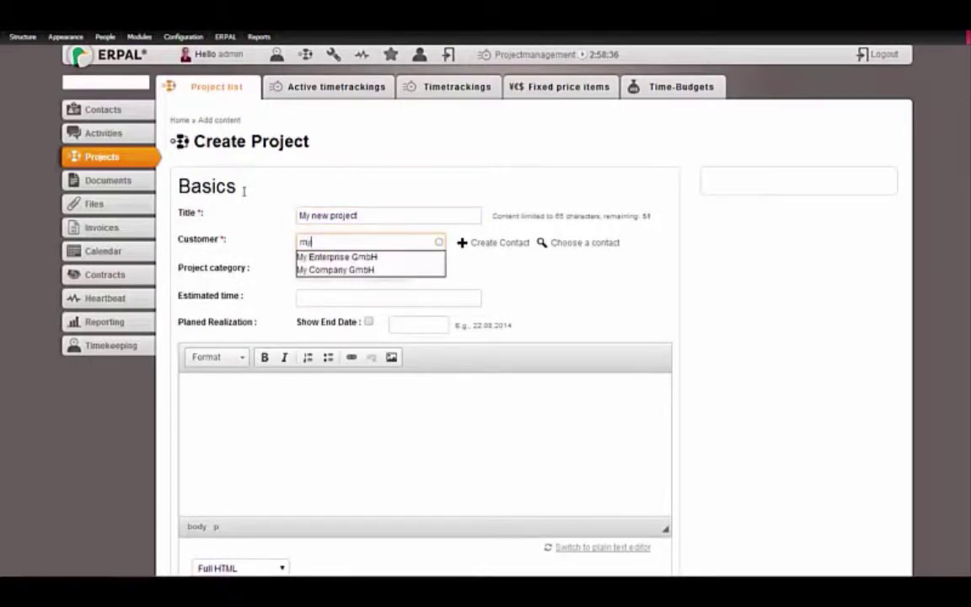
key(Down)
key(Down)
key(Return)
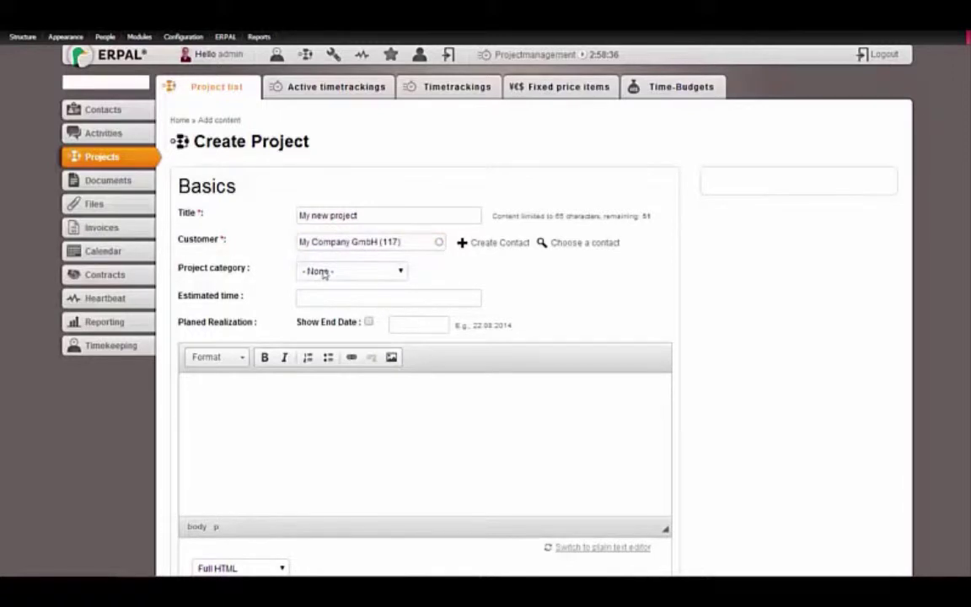
- Set the project's estimated time to 100
scroll(880, 154, down, 3)
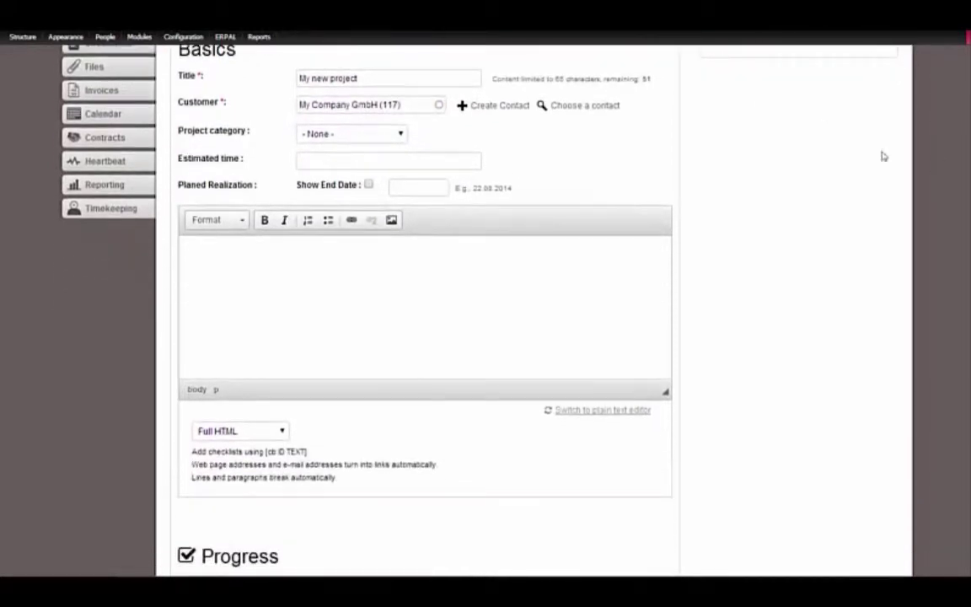
click(376, 165)
text(100)
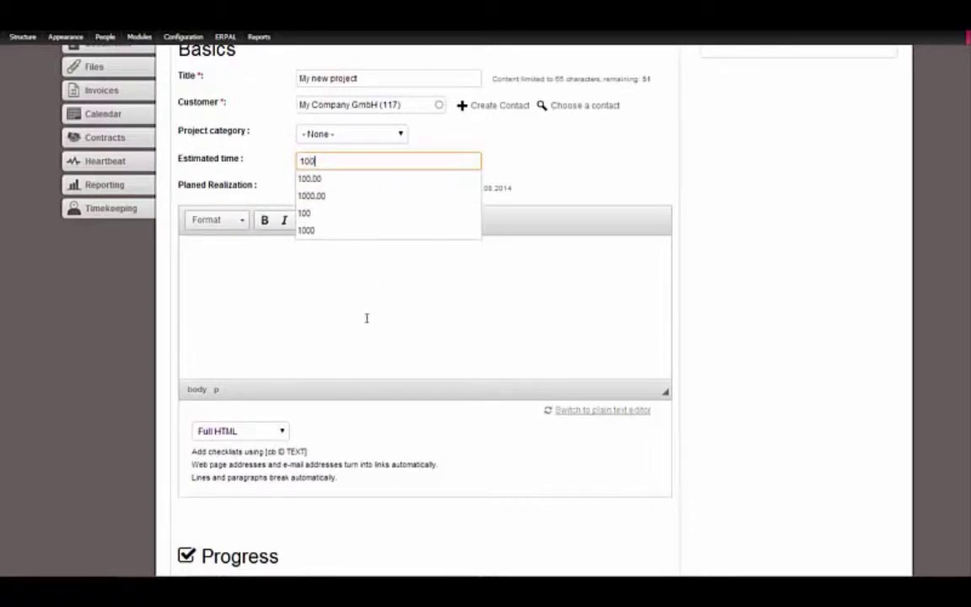
click(283, 251)
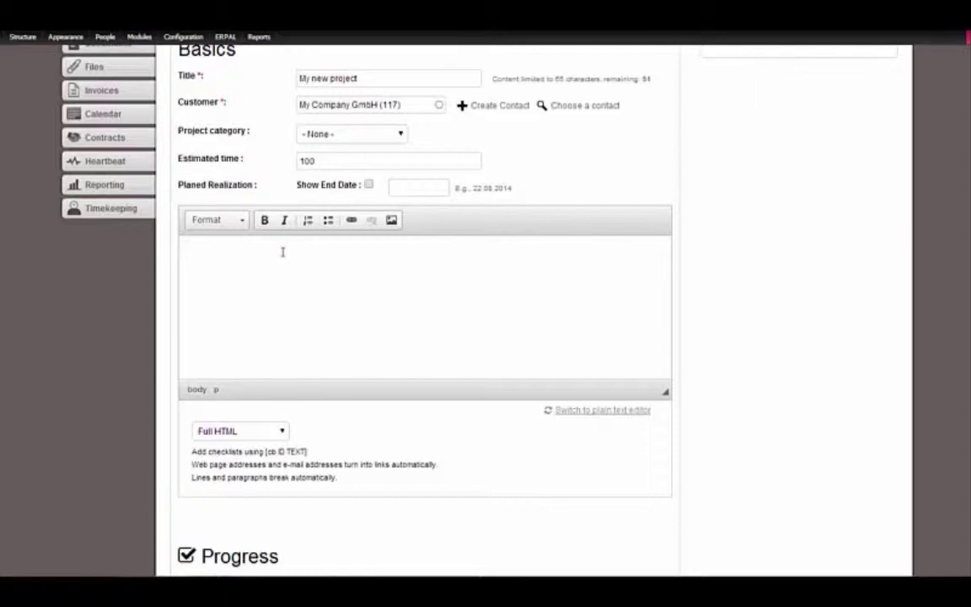
- Set the project's selling price mode to Budget per hour
scroll(759, 253, down, 6)
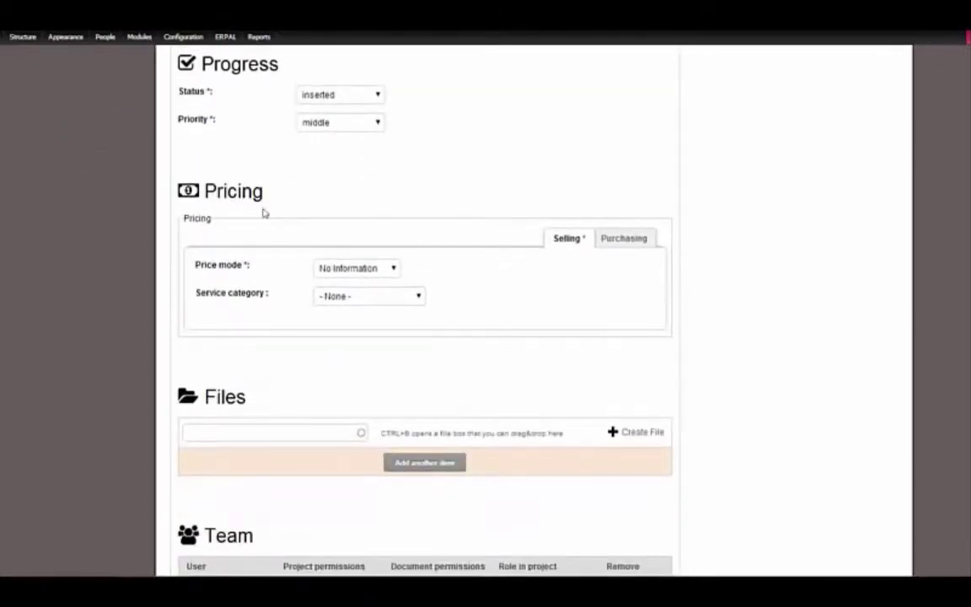
click(333, 269)
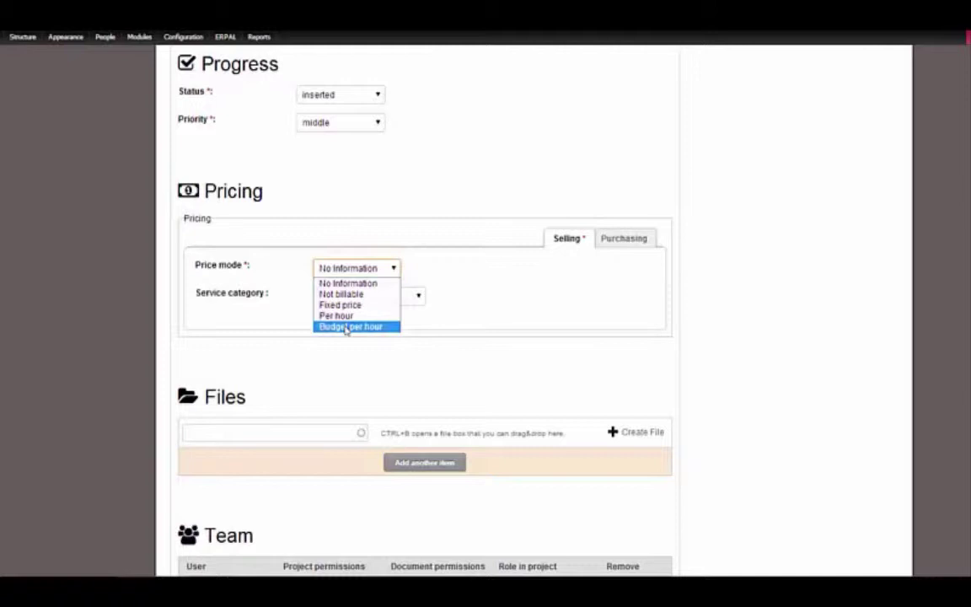
click(345, 326)
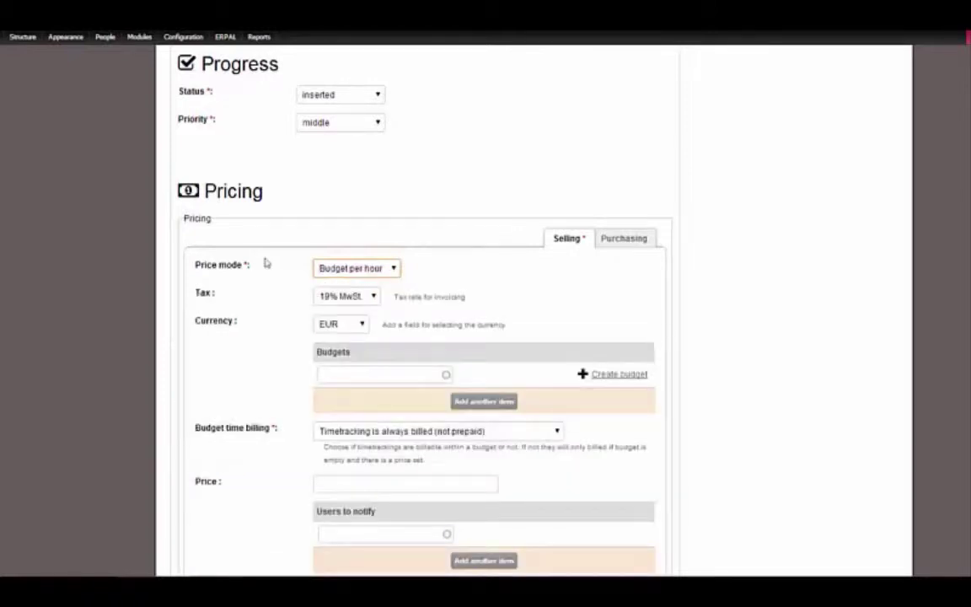
- Start a new budget for the project with a total of 20, available till 31.08.2014
scroll(558, 304, down, 5)
scroll(823, 198, up, 1)
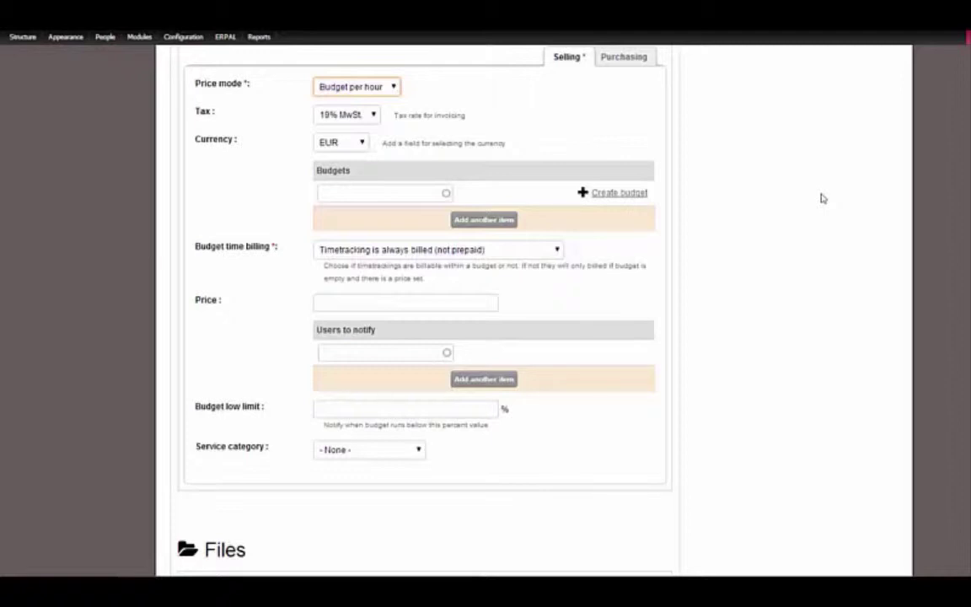
click(581, 194)
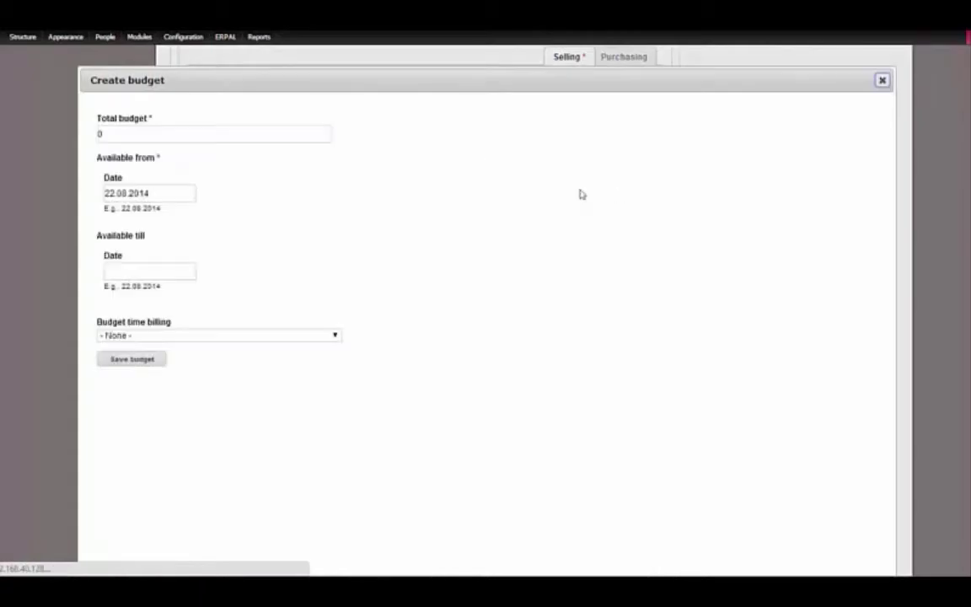
double_click(99, 134)
text(20)
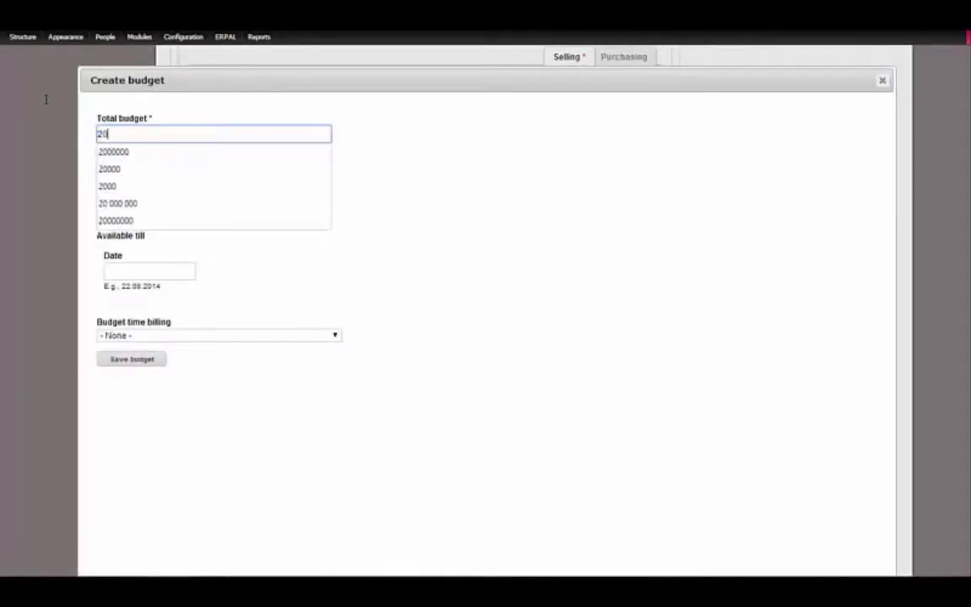
click(431, 216)
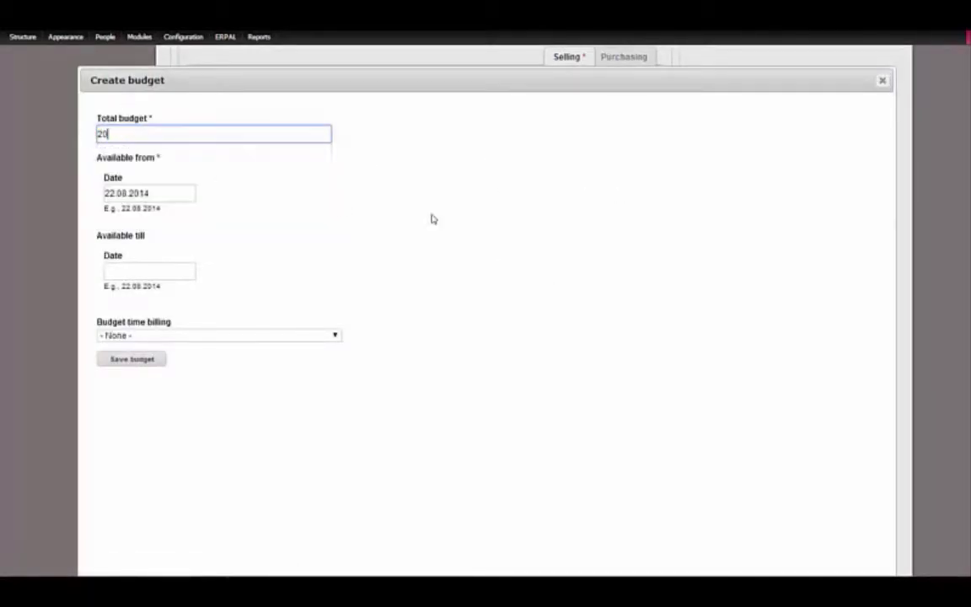
click(187, 265)
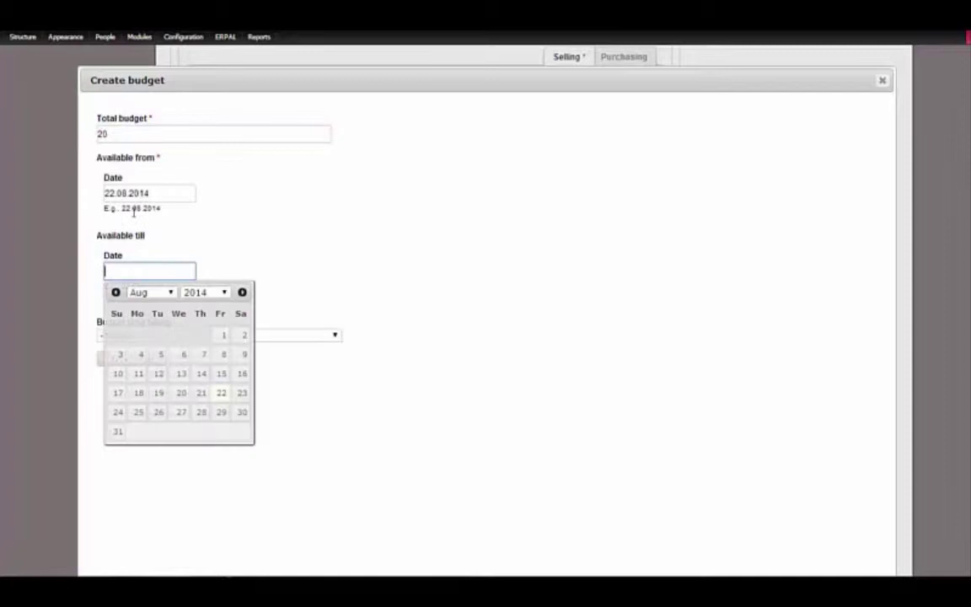
click(118, 433)
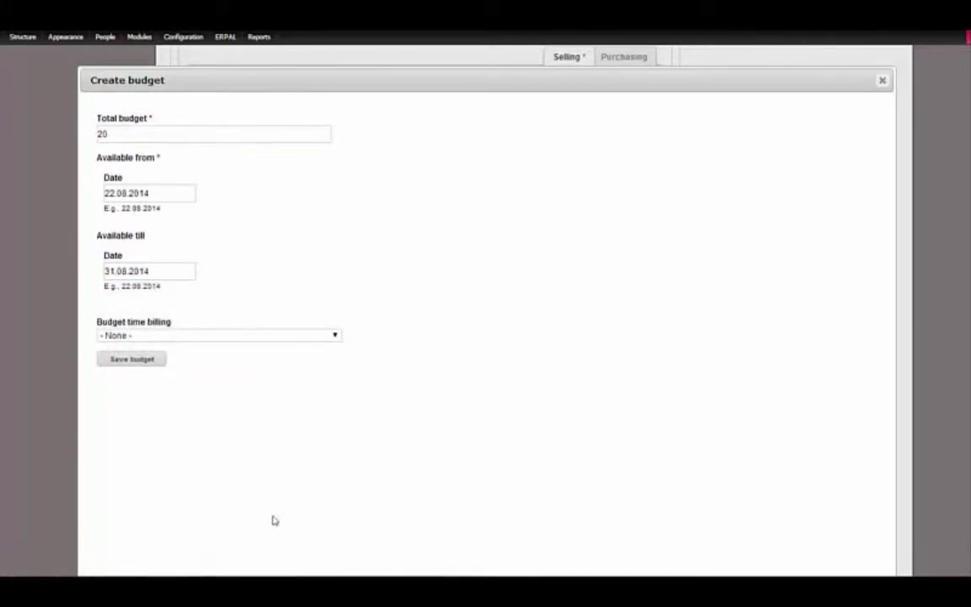
- Set the budget's time billing to "Timetracking is always billed (not prepaid)" and save the budget
click(202, 336)
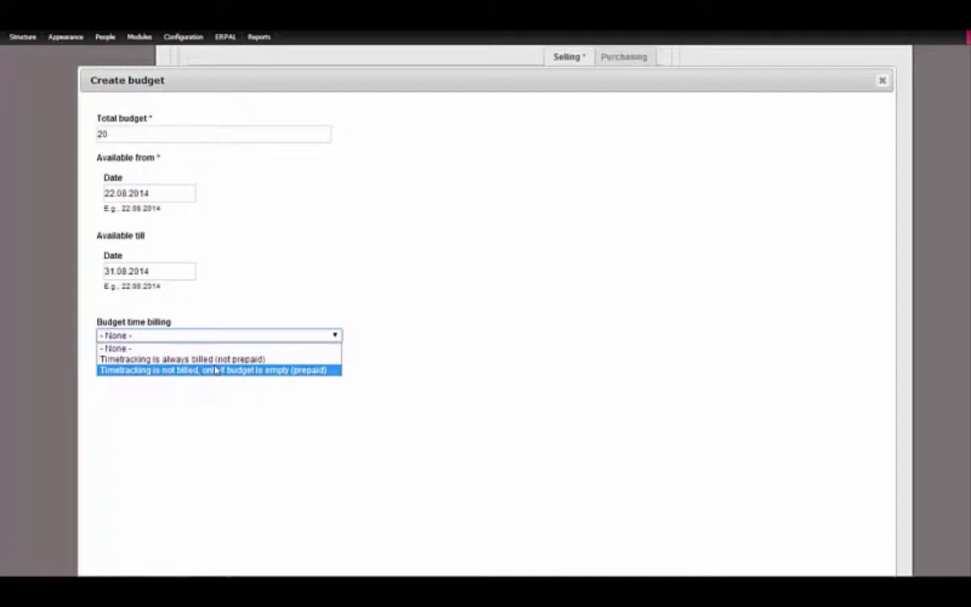
click(149, 130)
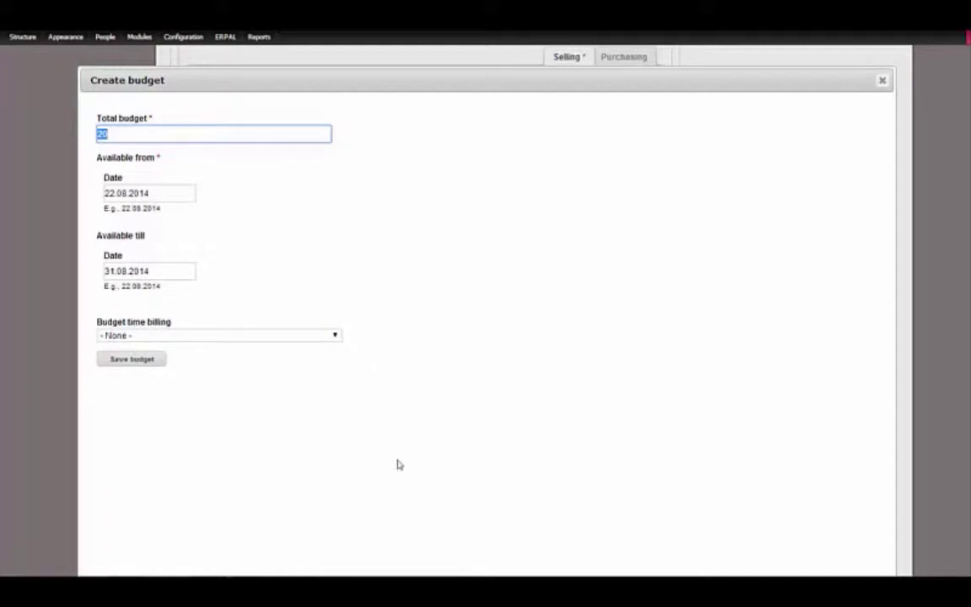
click(137, 336)
key(Down)
key(Return)
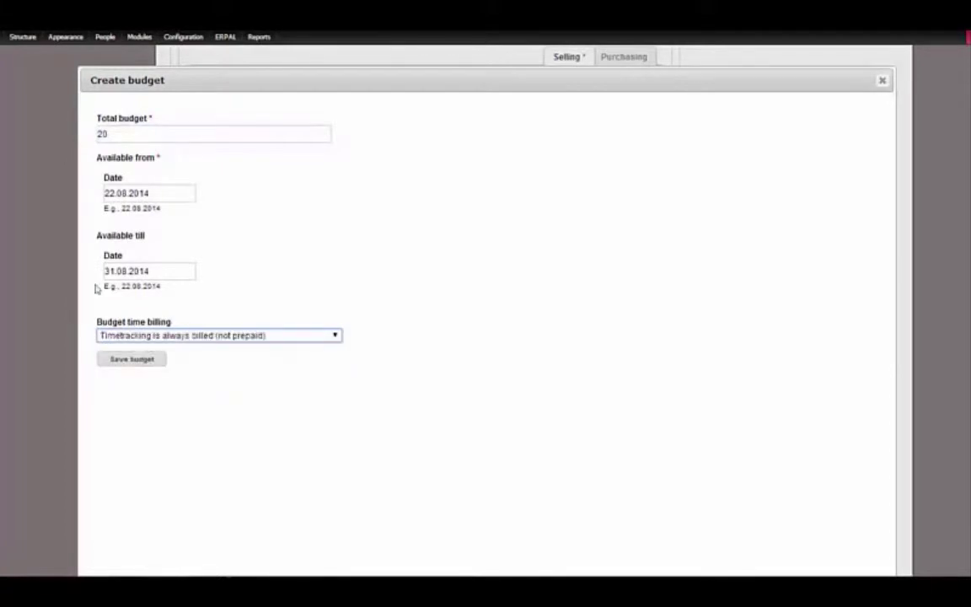
key(Return)
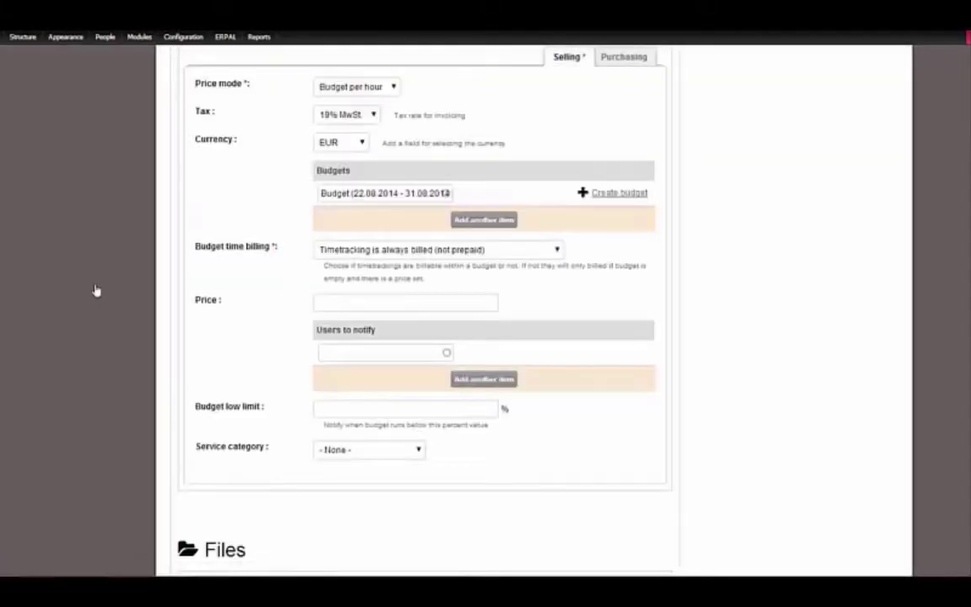
- Set the project's price to 100 and add pm as the user to notify
click(340, 301)
text(100)
key(Down)
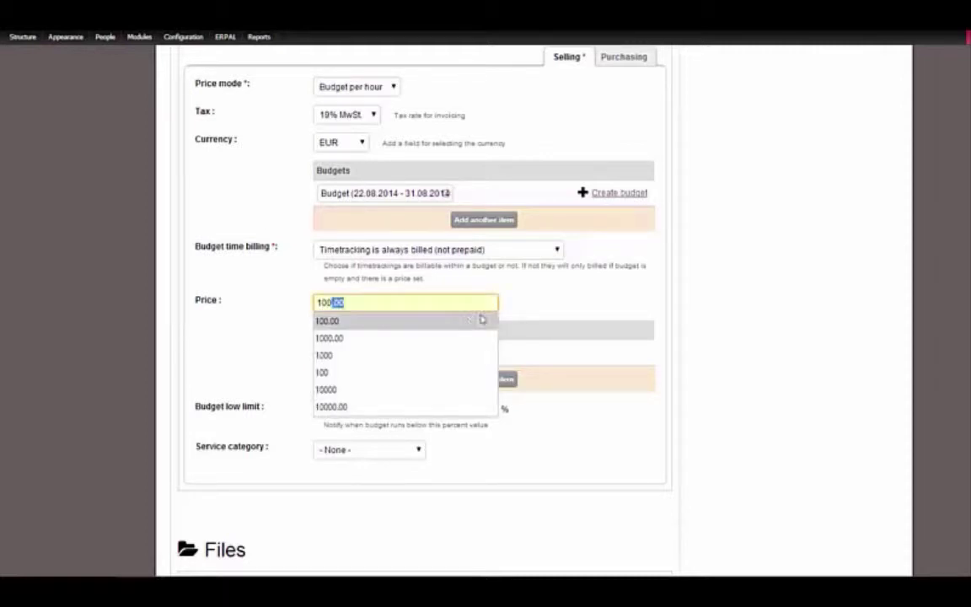
click(418, 220)
click(387, 349)
text(pm)
click(360, 372)
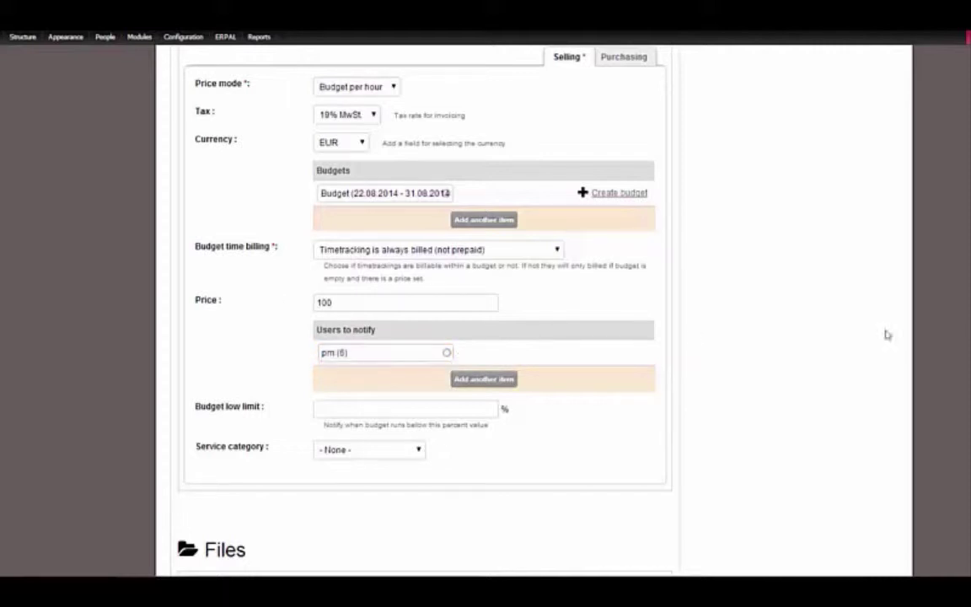
- Set the budget low limit to 80 % and save the new project
scroll(360, 337, down, 2)
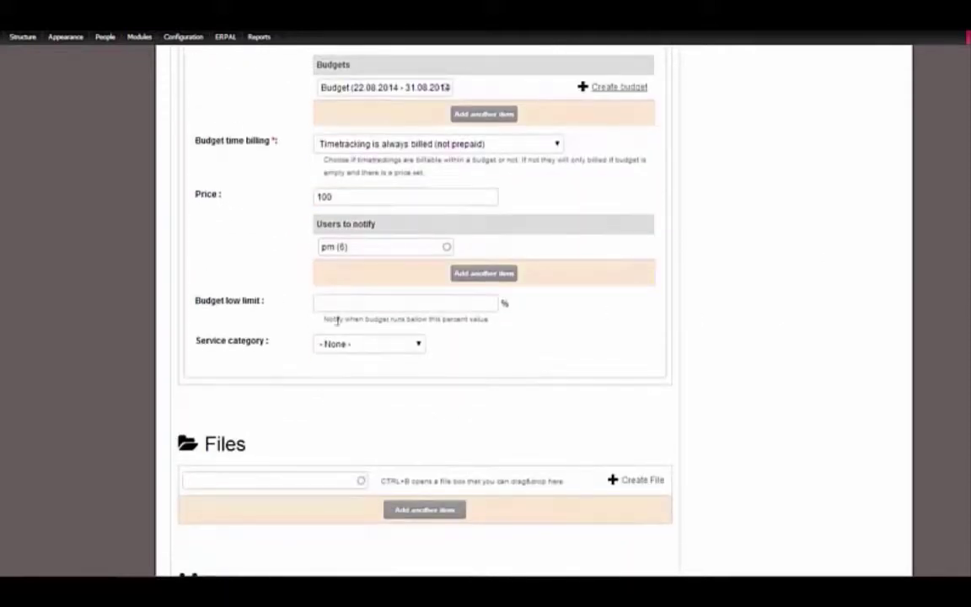
click(327, 303)
text(80)
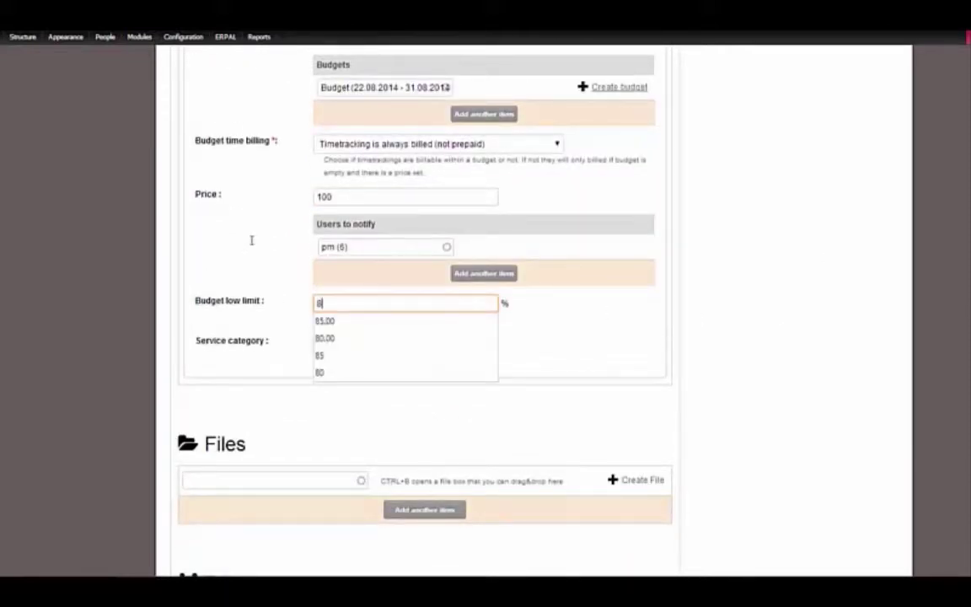
click(587, 300)
scroll(822, 476, down, 15)
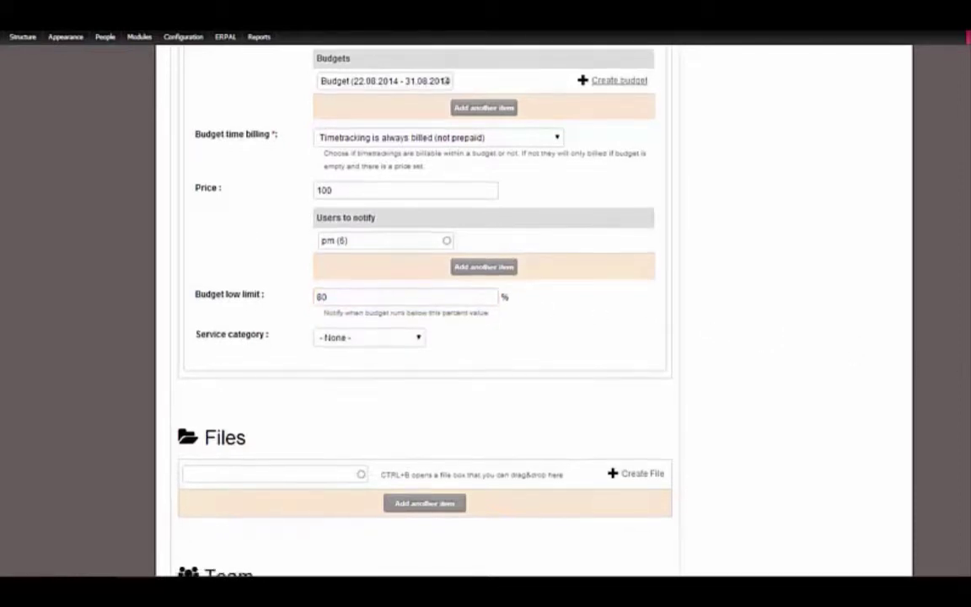
click(178, 519)
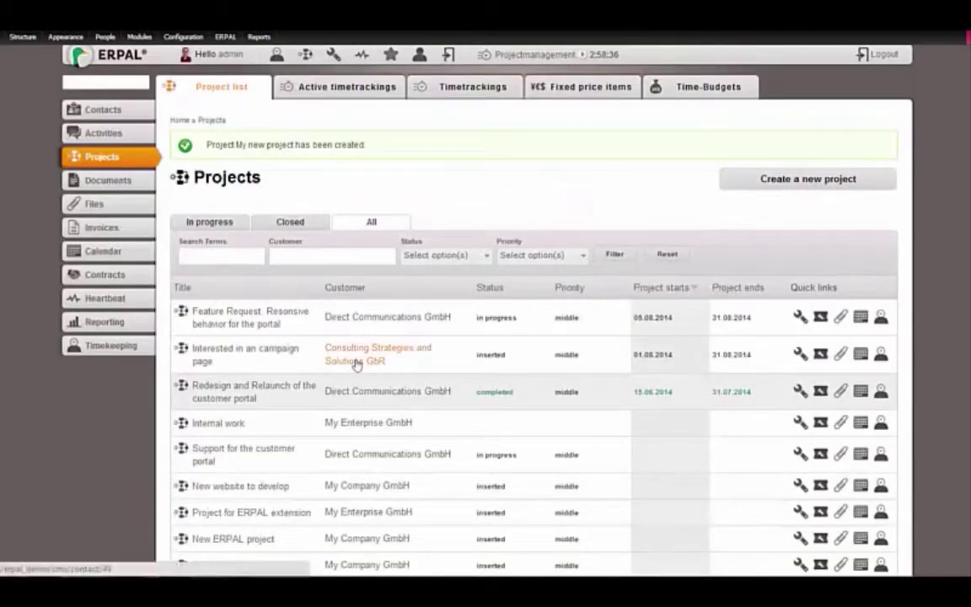
- Open My new project from the project list and start a task titled "Drupal development" in it
click(206, 564)
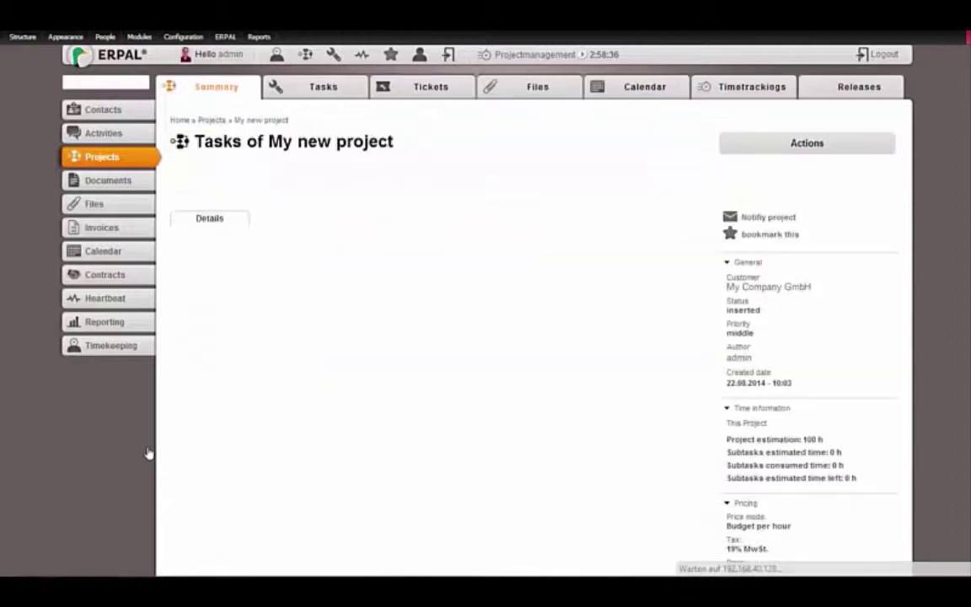
click(783, 146)
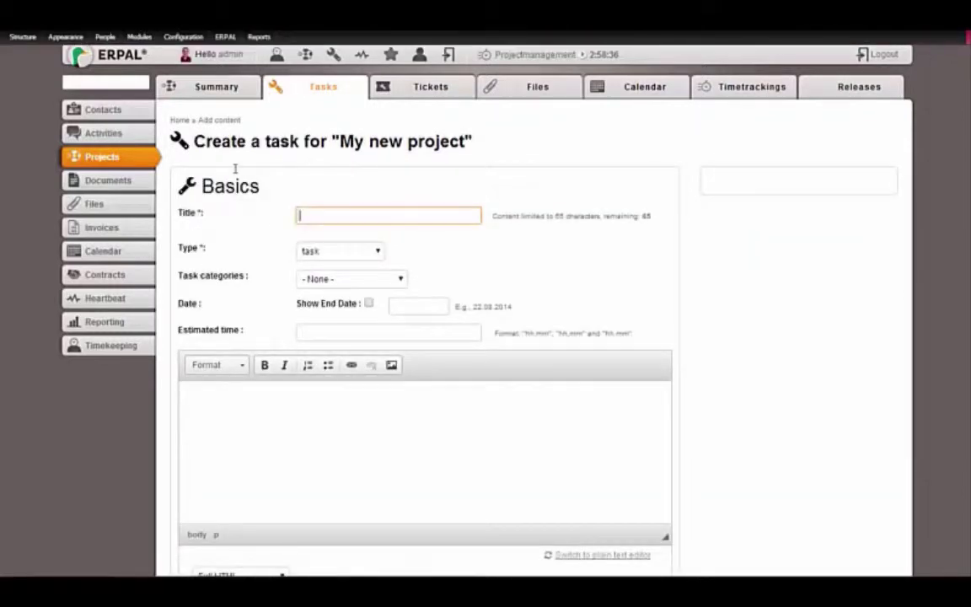
text(Drupal d)
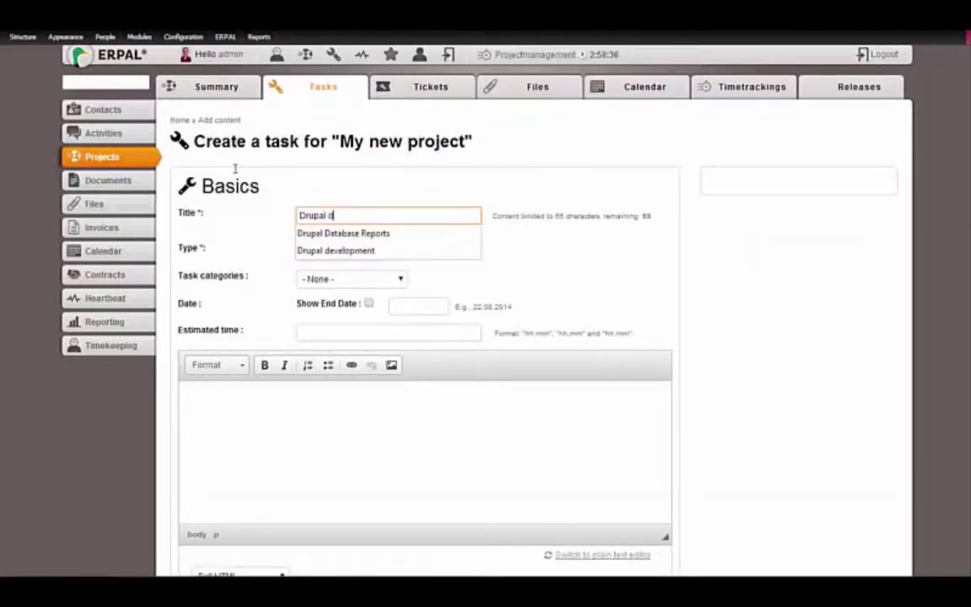
text(evelopment)
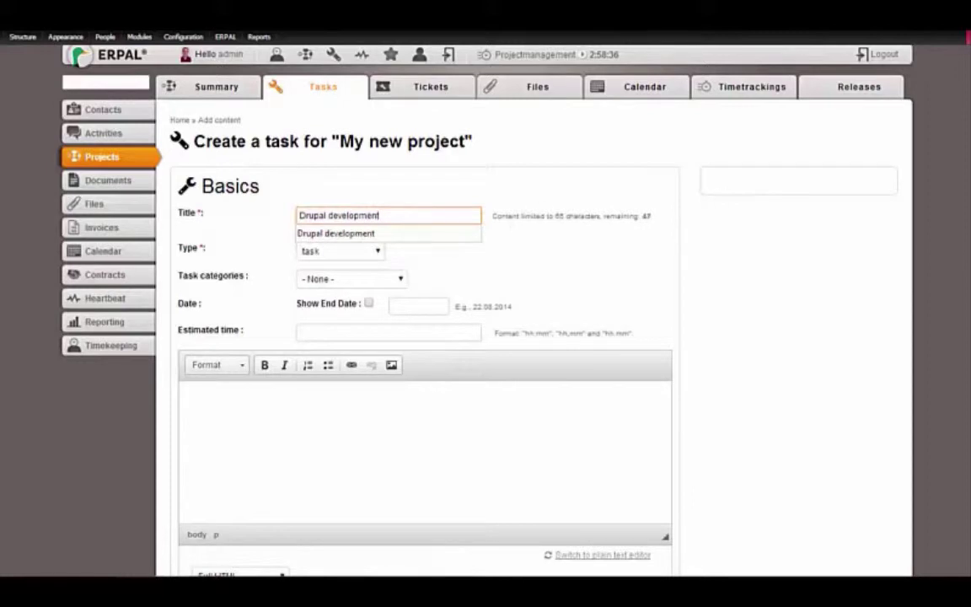
- Set the Drupal development task's estimated time to 5
click(415, 332)
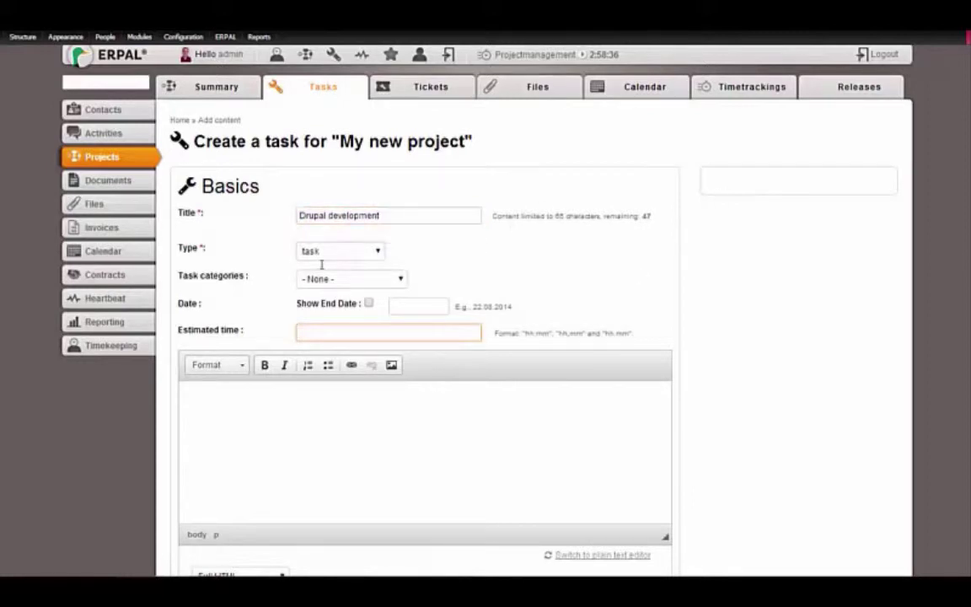
text(5)
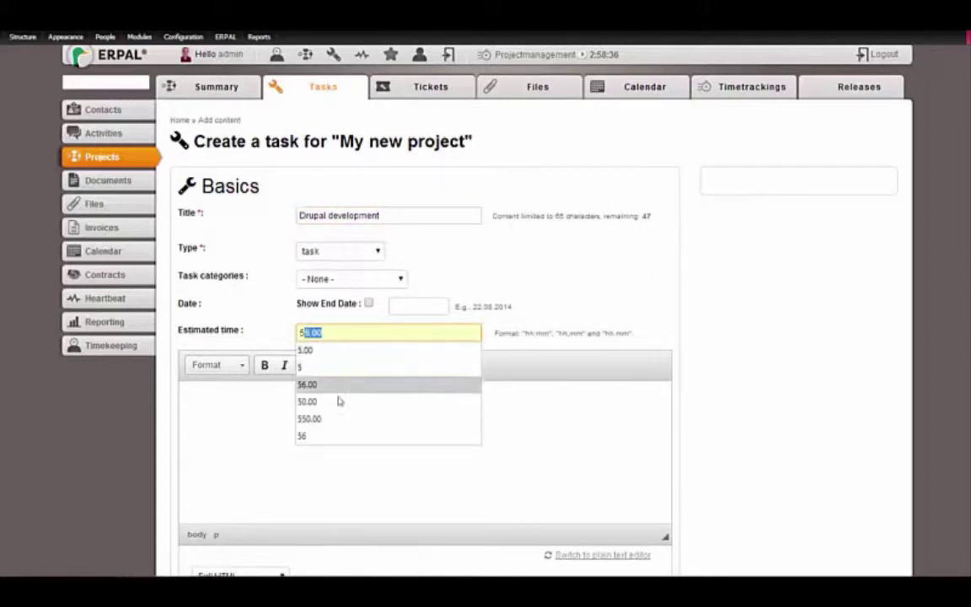
key(Escape)
click(816, 103)
scroll(816, 114, down, 1)
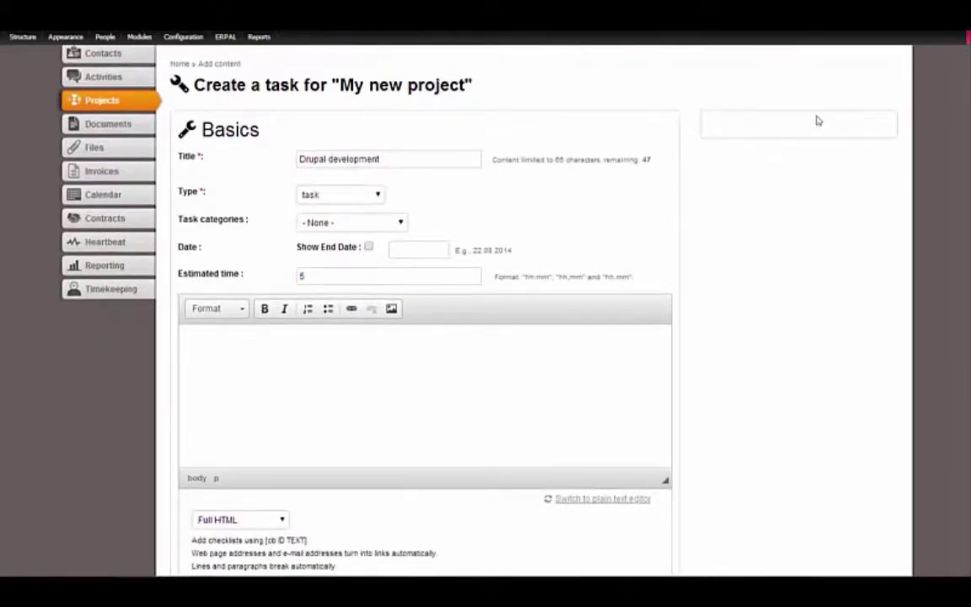
- Save the Drupal development task and add a timetracking with a duration of 3 to it
scroll(817, 120, down, 12)
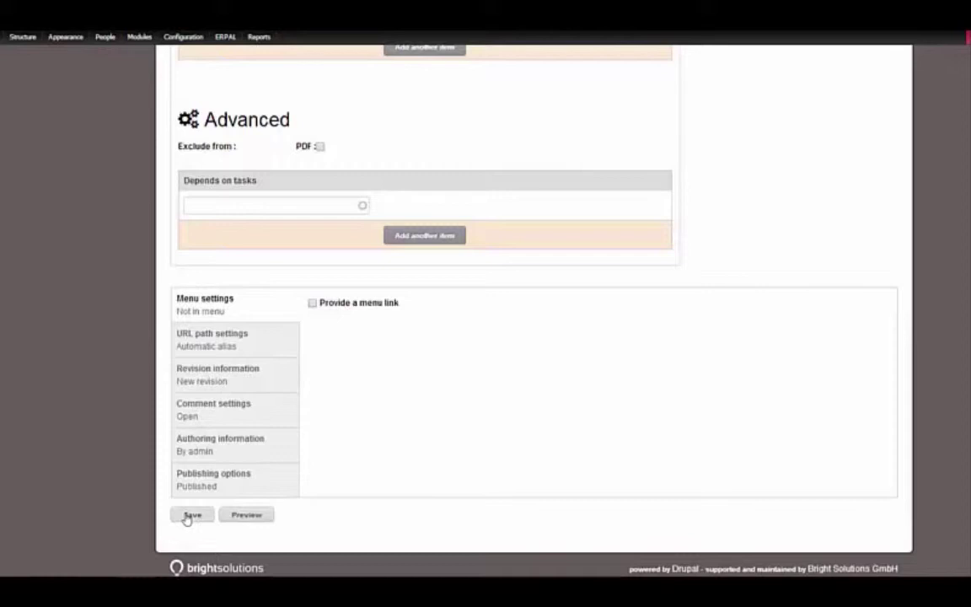
click(189, 515)
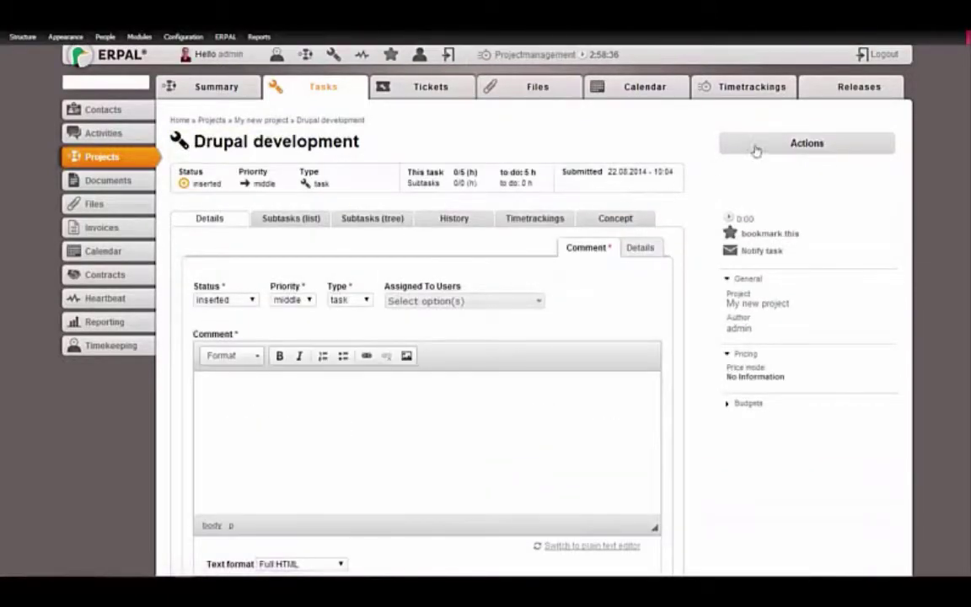
click(756, 150)
click(773, 198)
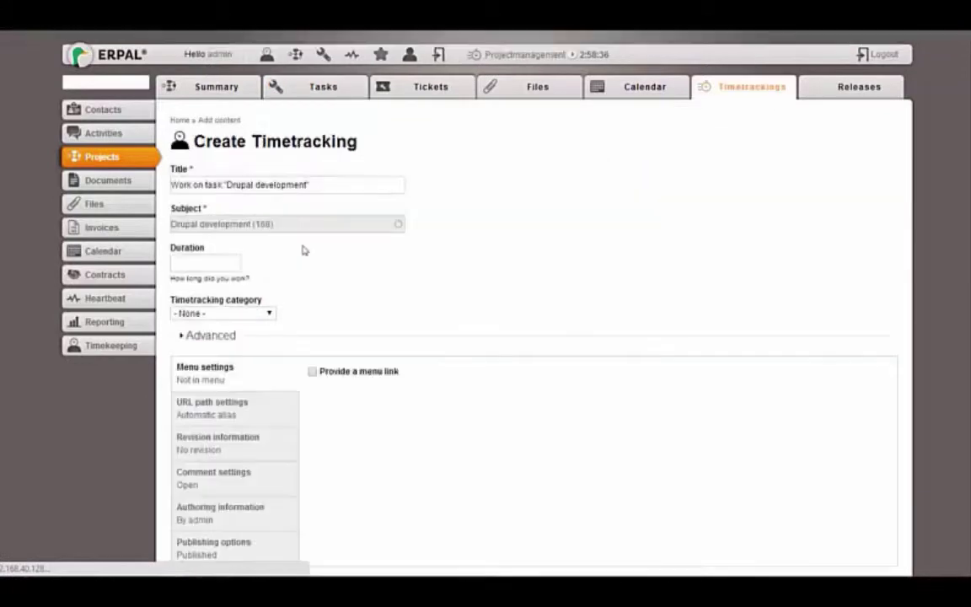
click(205, 263)
text(3)
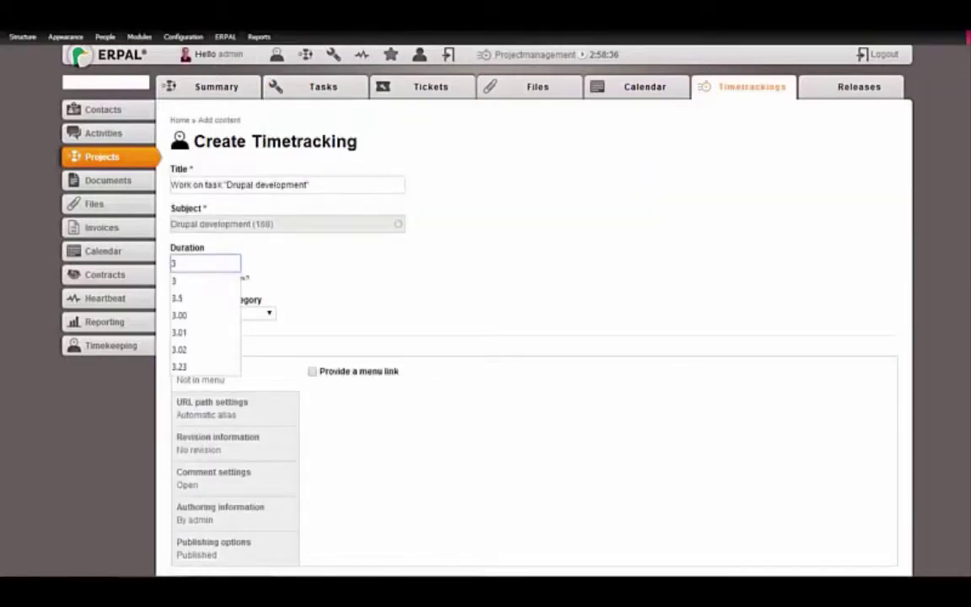
scroll(819, 329, down, 1)
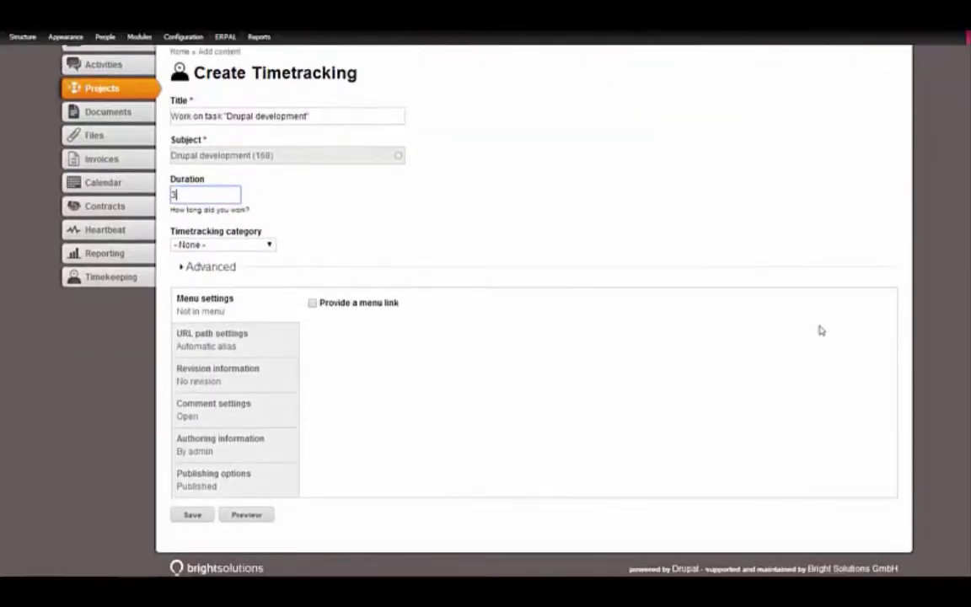
click(192, 514)
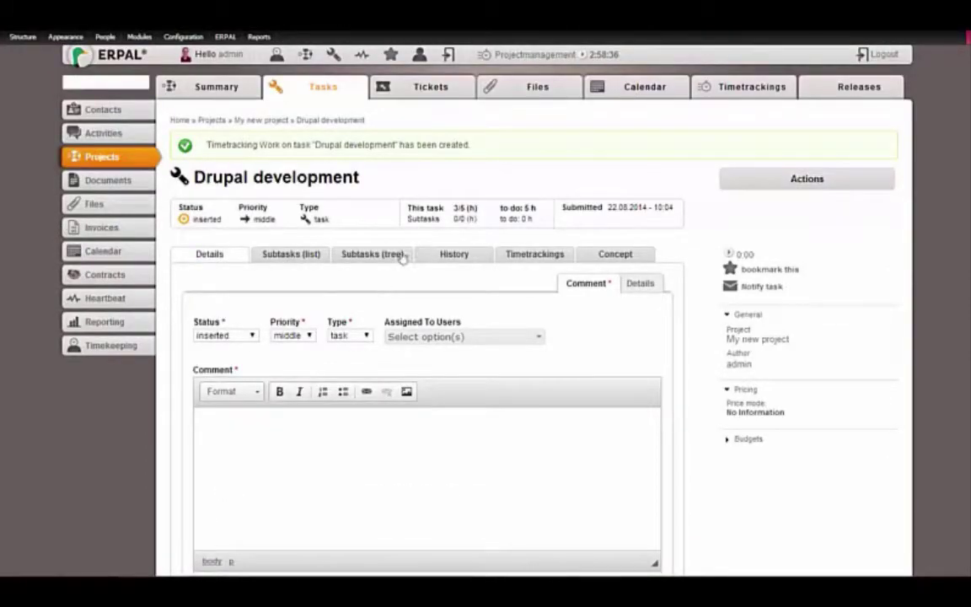
double_click(461, 211)
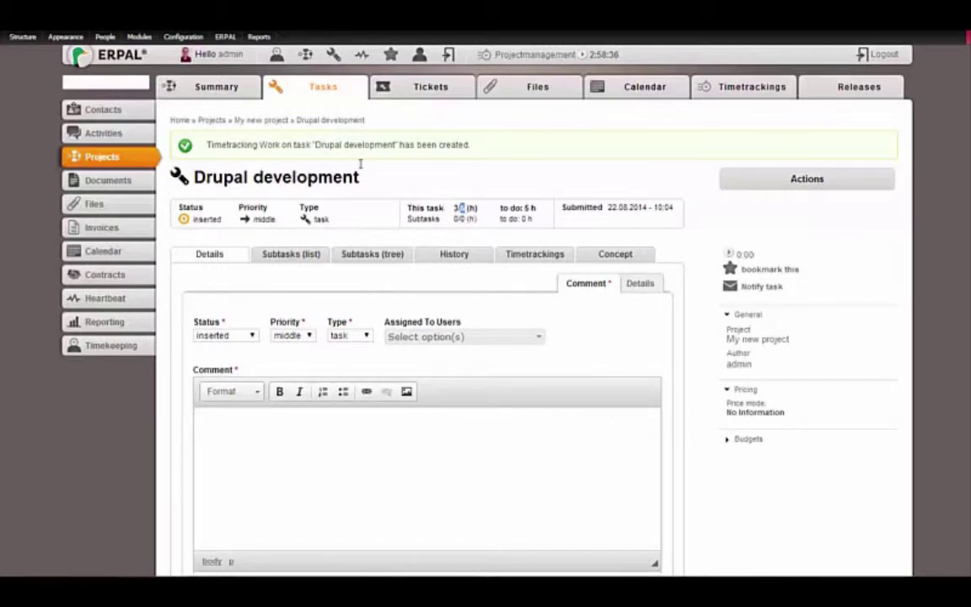
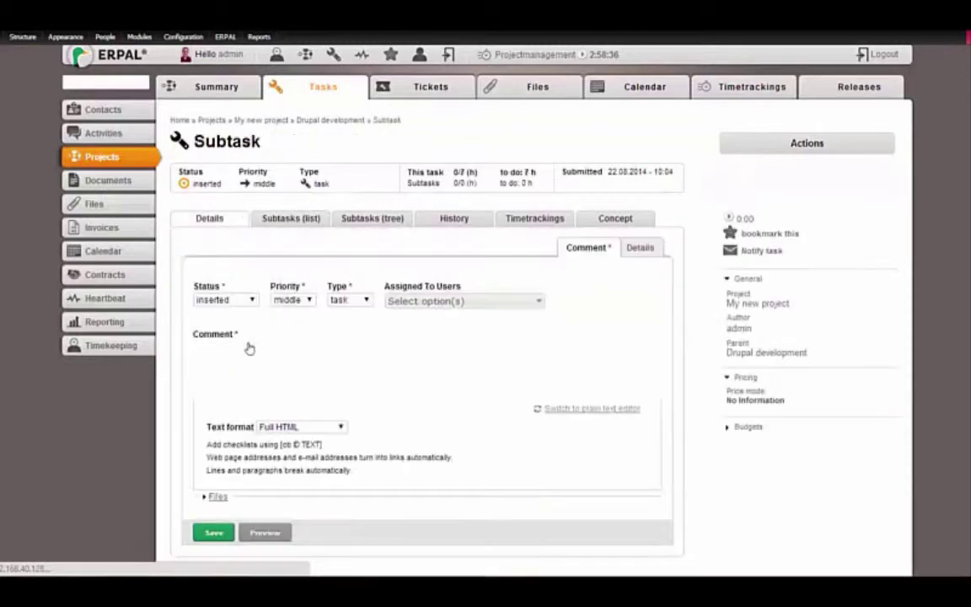
- Add a timetracking with a duration of 4 to the task named Subtask and save it
mouse_move(820, 139)
click(805, 193)
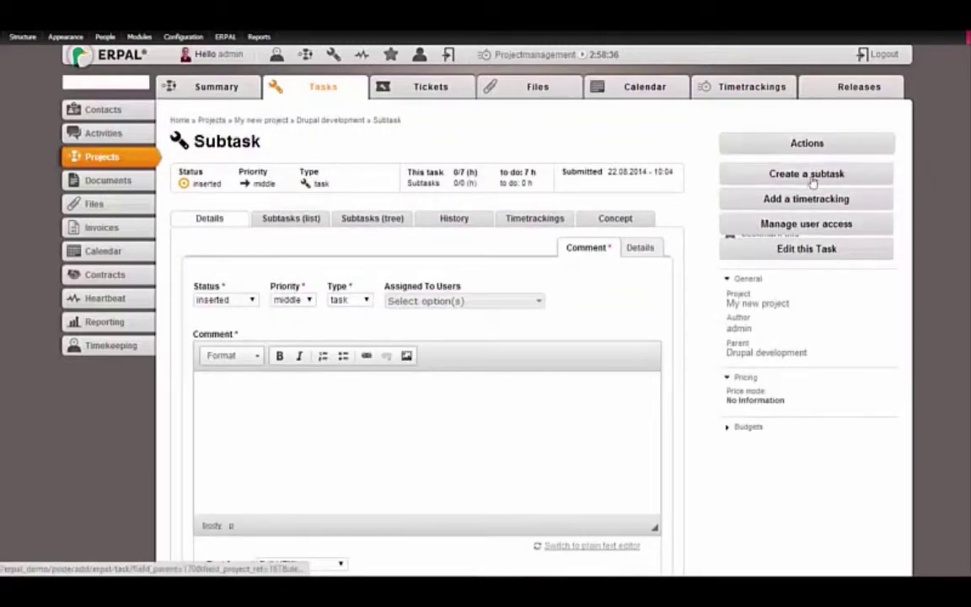
click(202, 263)
text(4)
scroll(202, 278, down, 1)
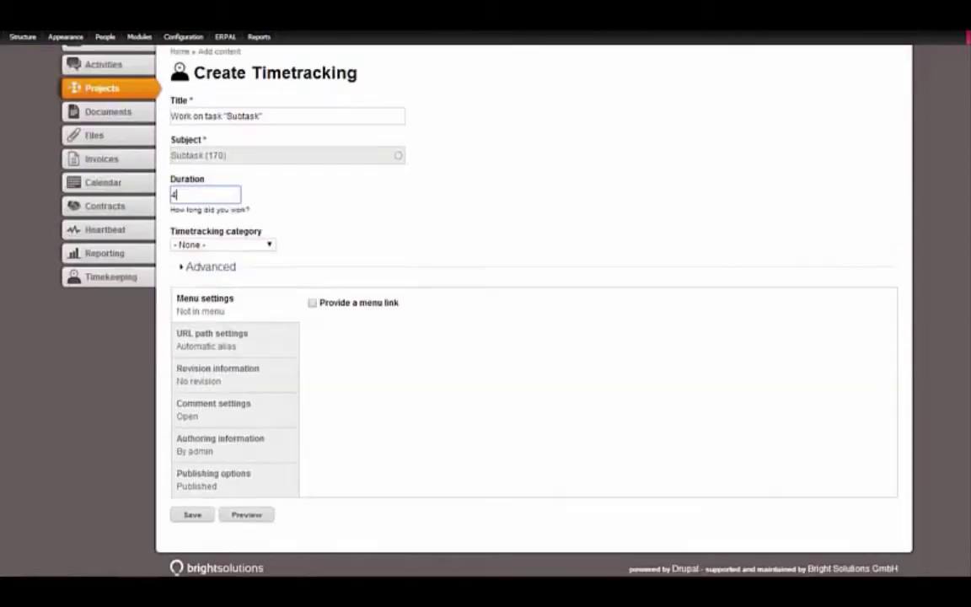
click(192, 514)
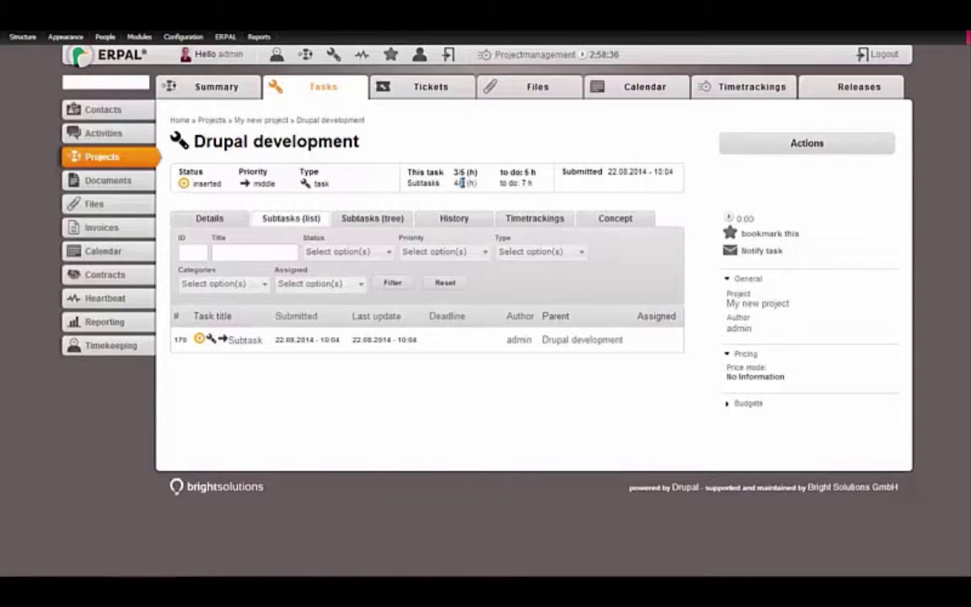
- Create a subtask of Drupal development titled "Subtask 2" with an estimated time of 4 and save it
click(771, 141)
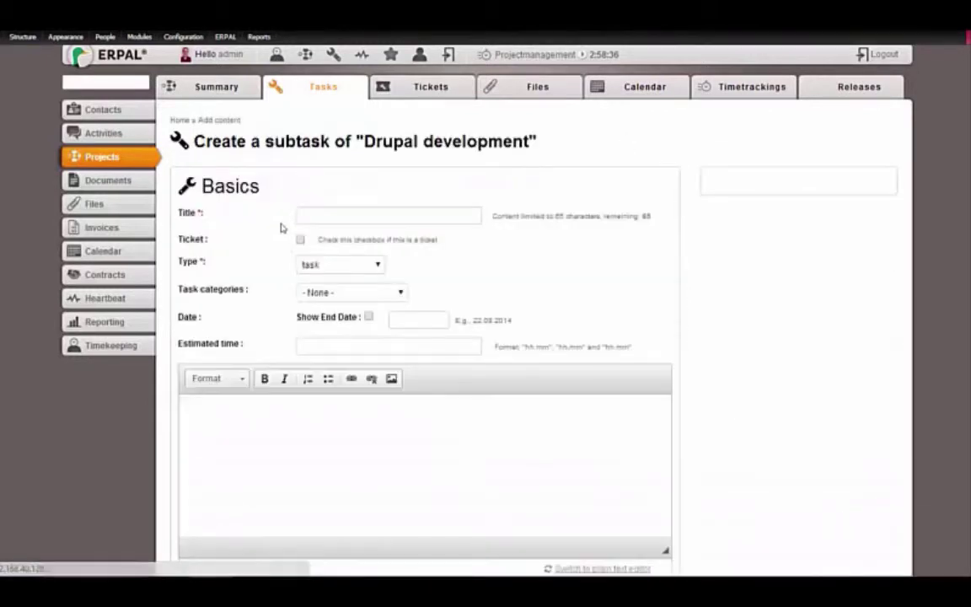
text(Subtask 2)
scroll(375, 235, down, 1)
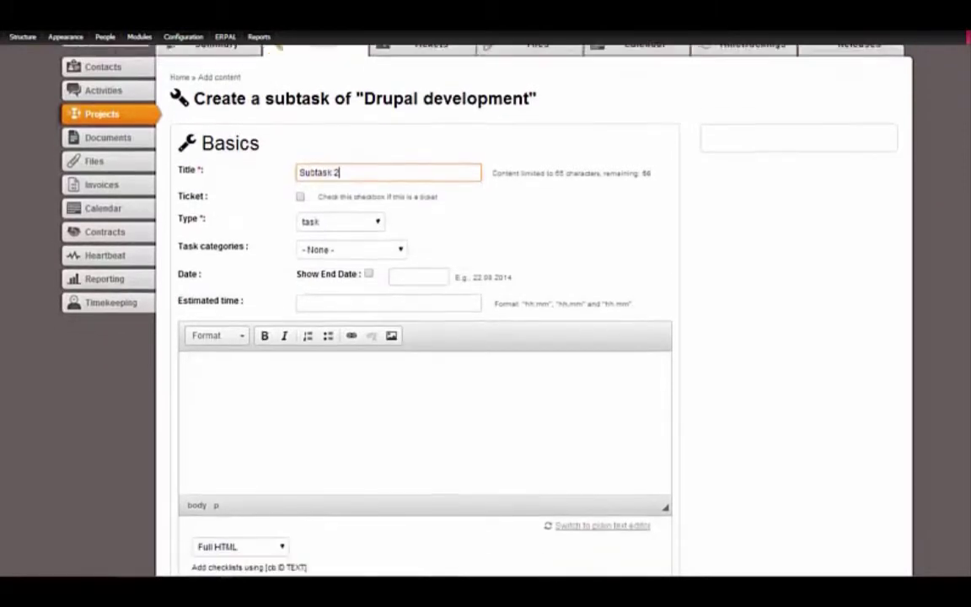
click(403, 288)
text(4)
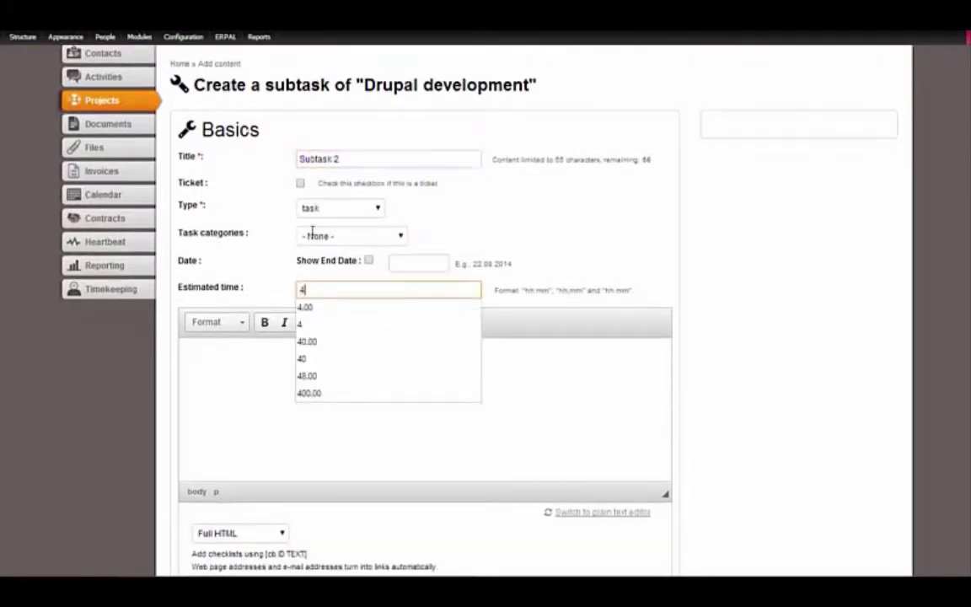
scroll(312, 232, down, 10)
click(177, 522)
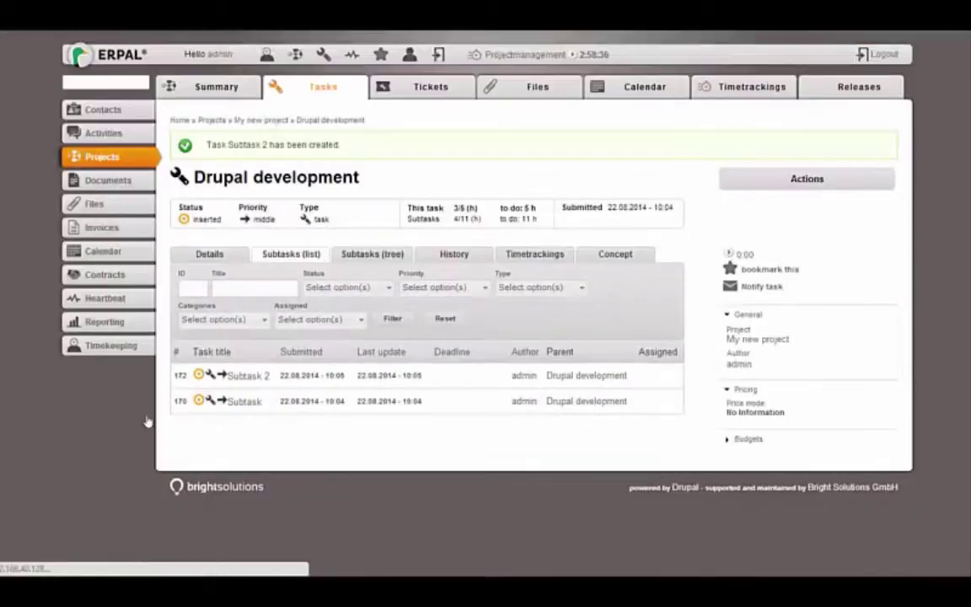
- Compare the tracked and estimated hours of the Drupal development task with those of its subtasks
drag(296, 178, 223, 177)
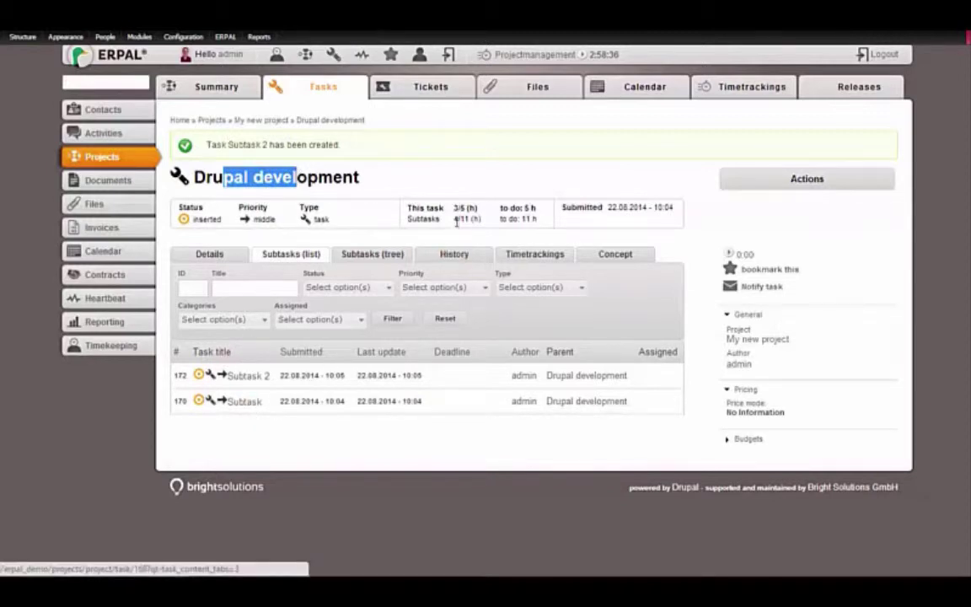
click(462, 219)
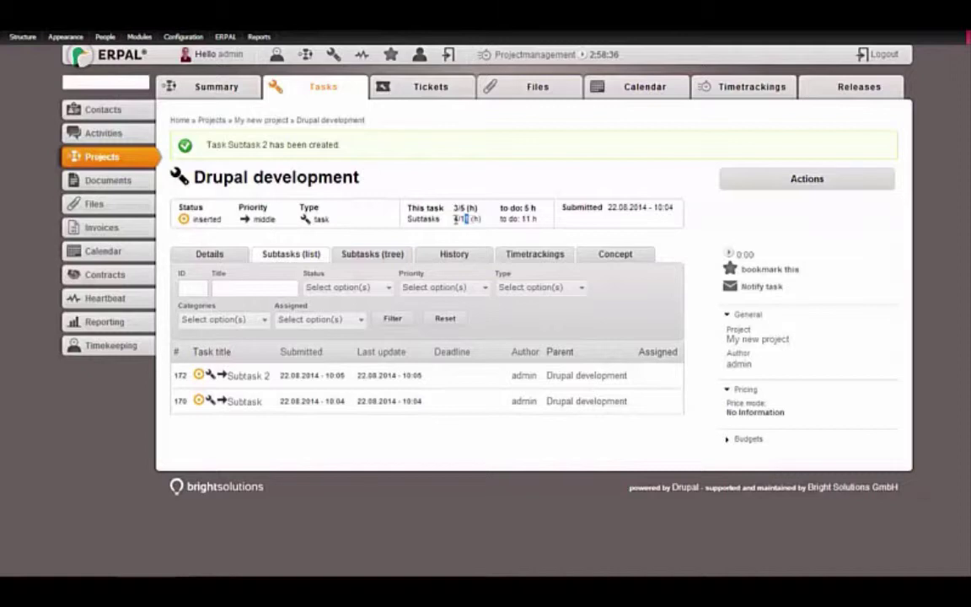
drag(465, 218, 454, 218)
drag(465, 208, 454, 209)
- Open the summary of My new project and examine the total and available hours of its budget
click(217, 86)
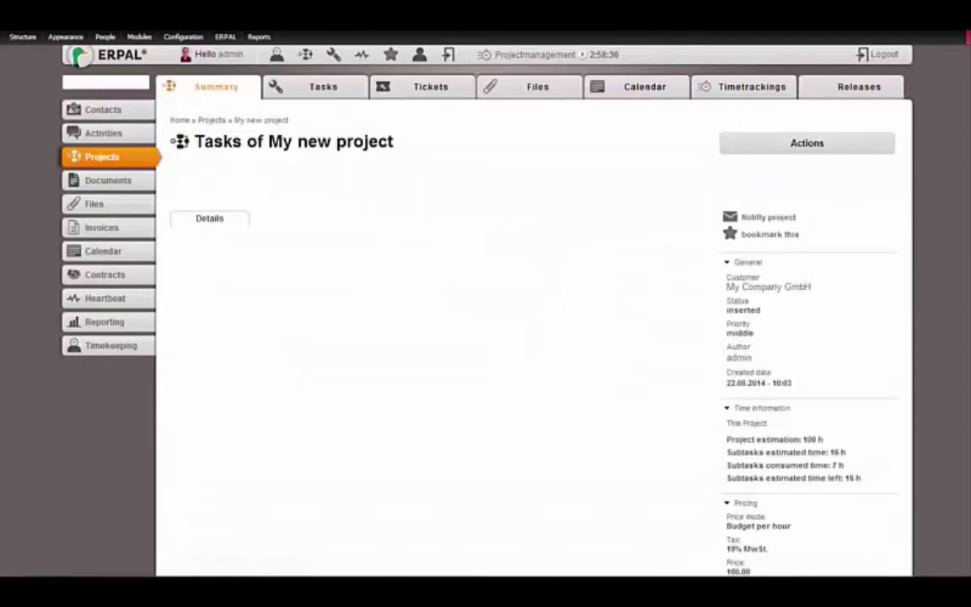
scroll(700, 442, down, 3)
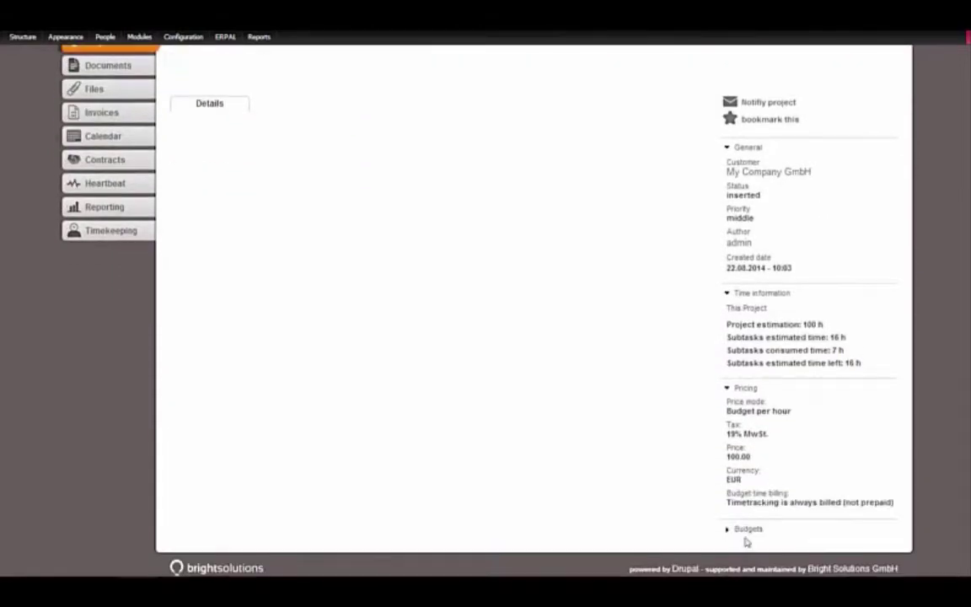
scroll(587, 424, down, 3)
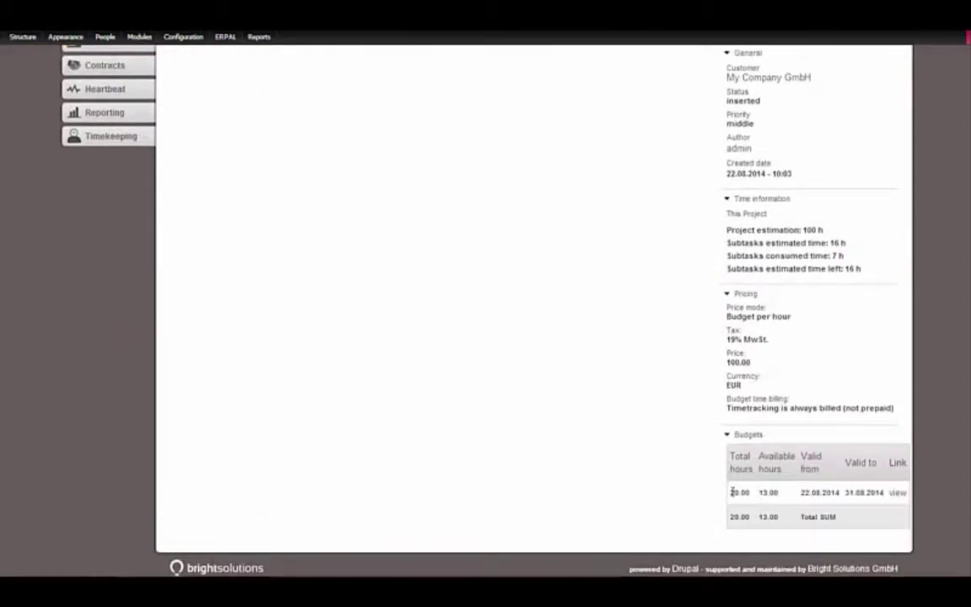
double_click(732, 492)
double_click(763, 493)
scroll(813, 209, up, 3)
- Open Subtask 2 from the project's tasks and save a timetracking with a duration of 10 on it
click(323, 89)
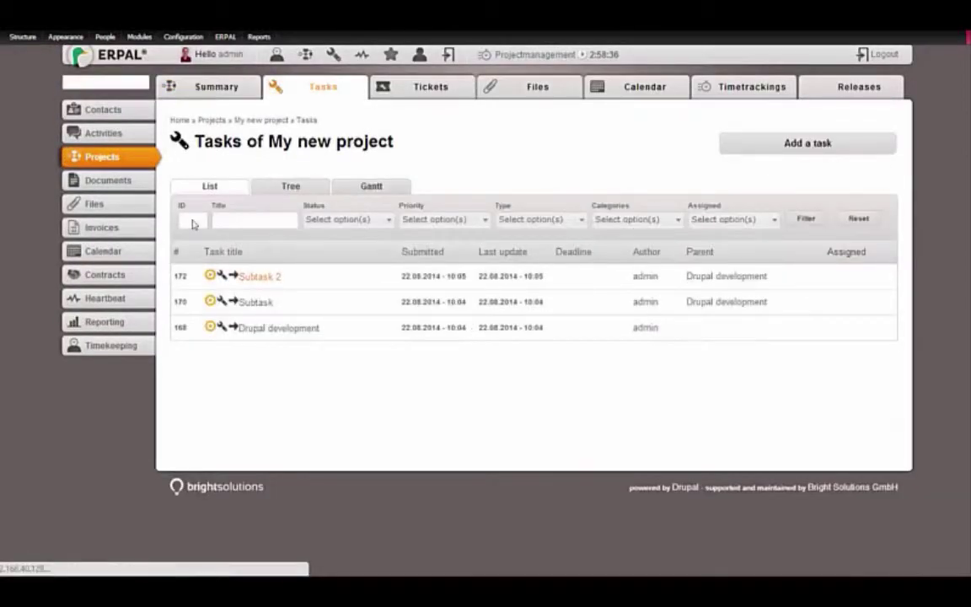
click(769, 152)
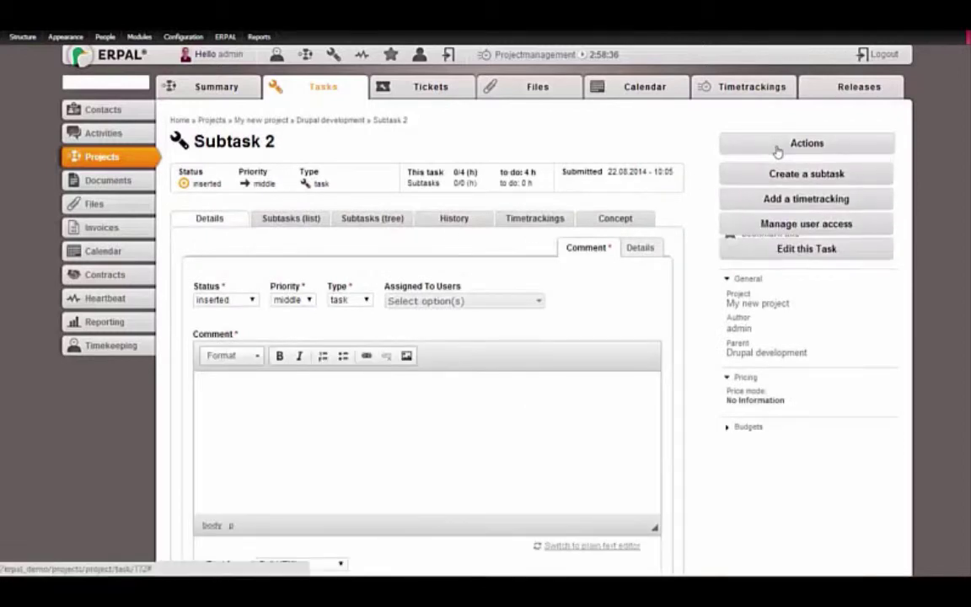
click(777, 197)
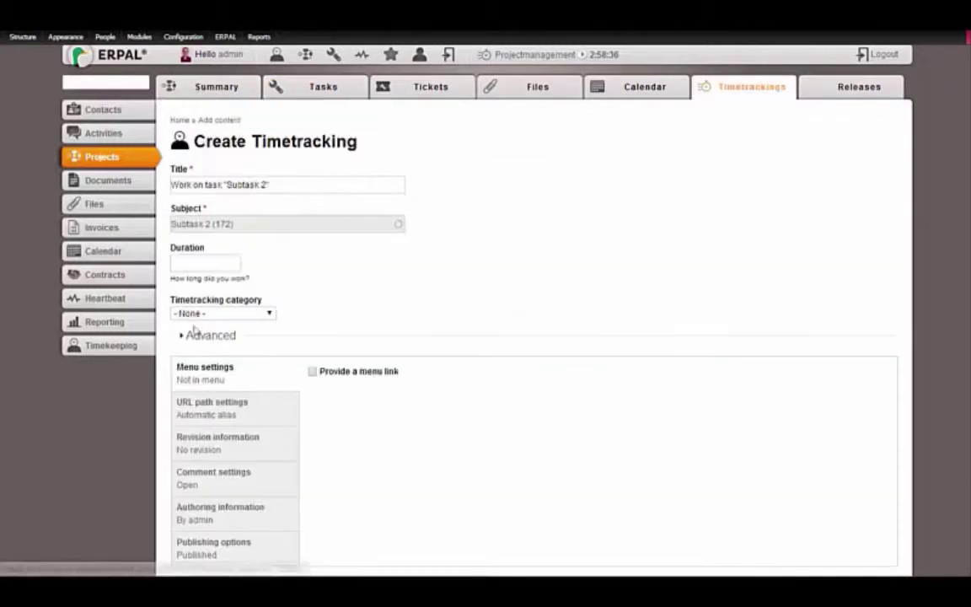
click(182, 265)
text(10)
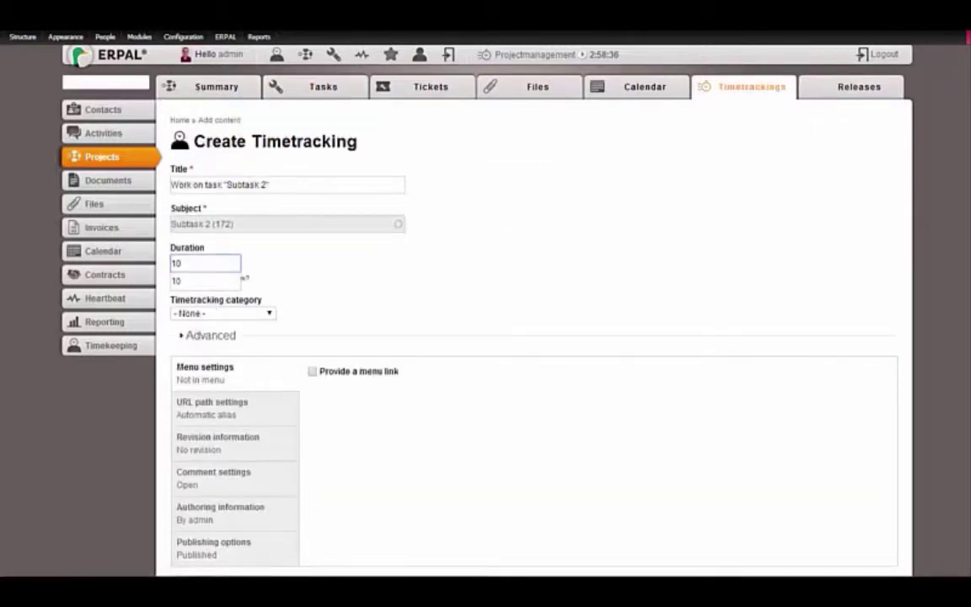
scroll(407, 505, down, 2)
click(192, 514)
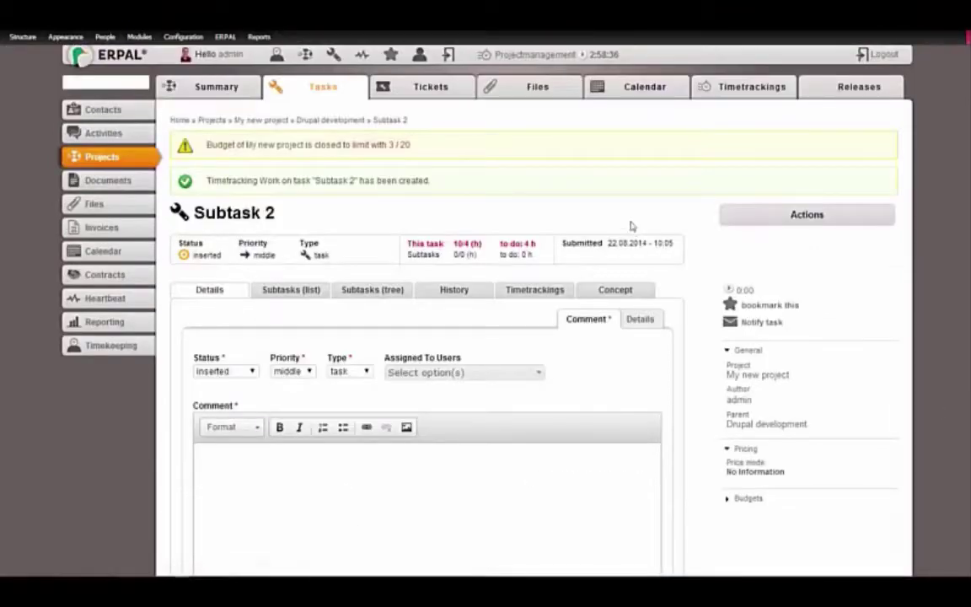
- Read the budget limit warning and check the available hours under Budgets in the project summary
double_click(404, 145)
click(285, 148)
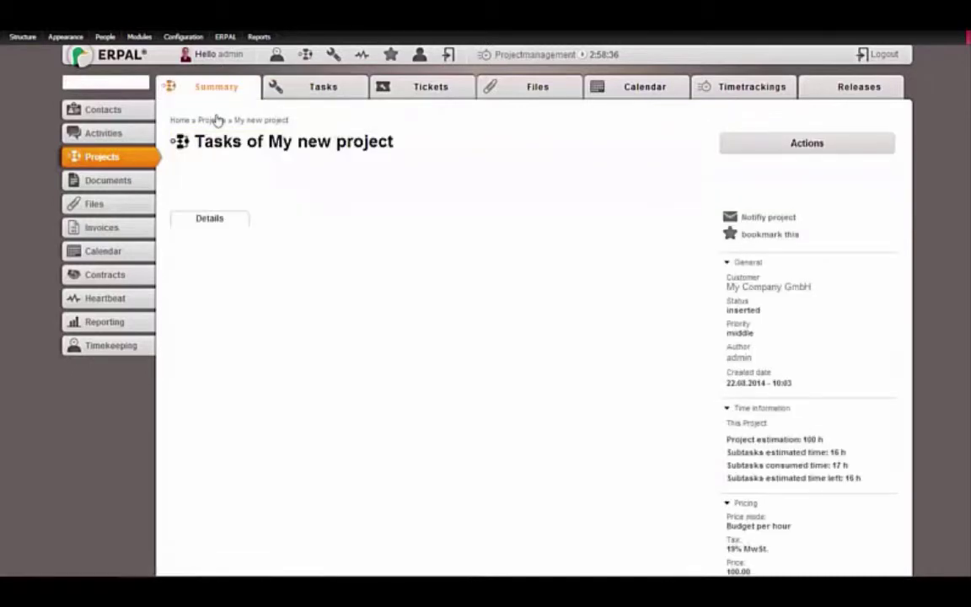
scroll(527, 188, down, 3)
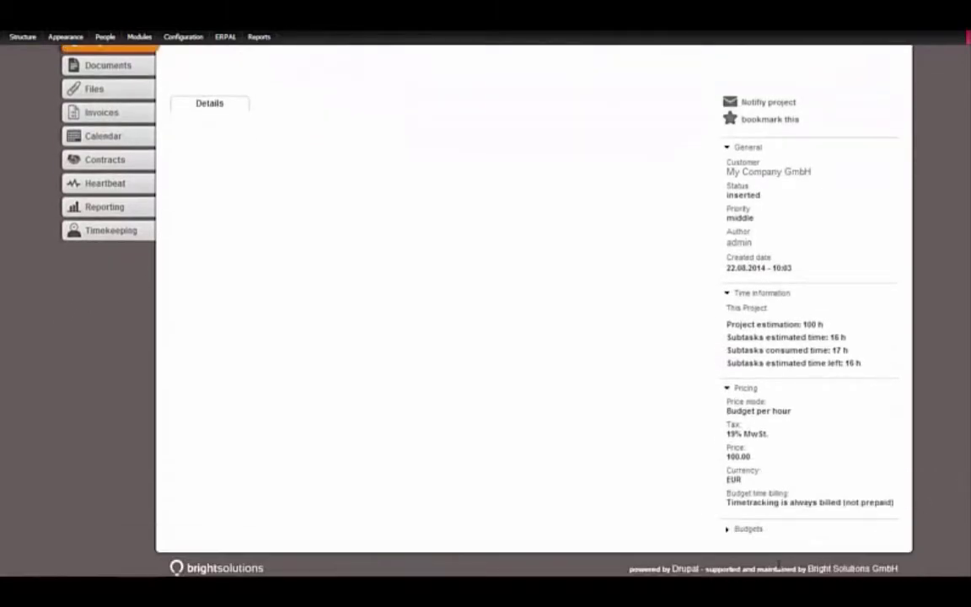
click(750, 530)
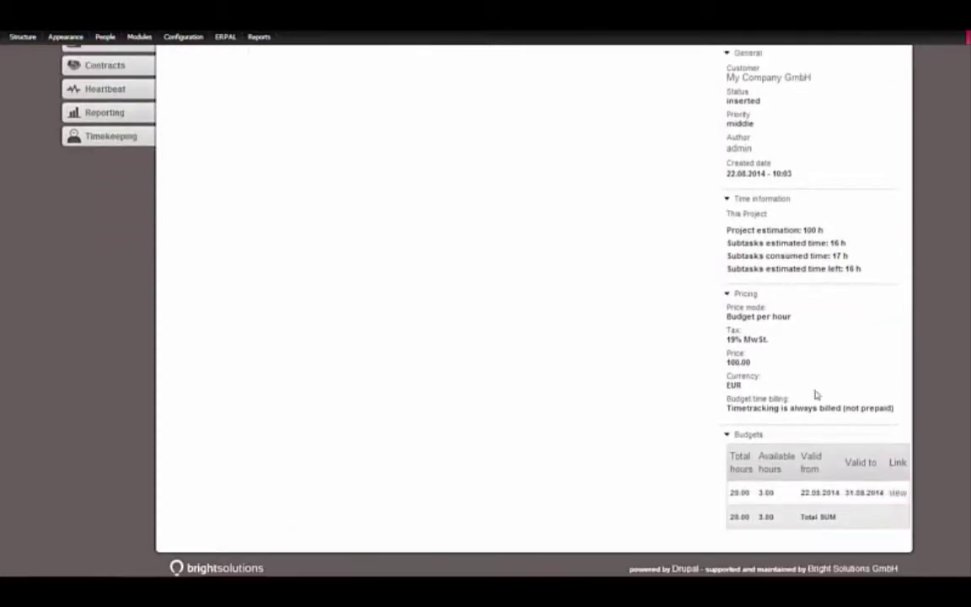
double_click(762, 493)
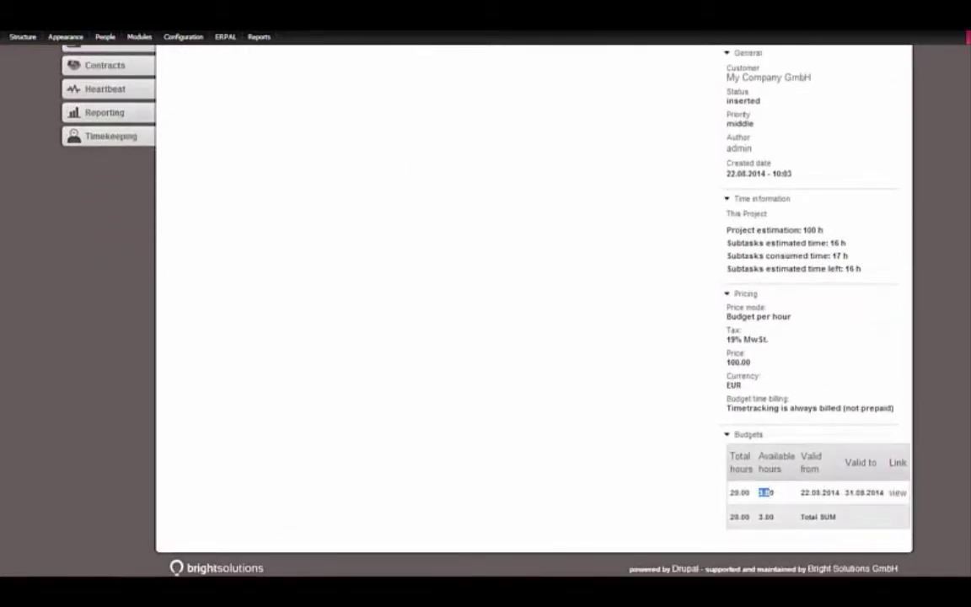
- Open Subtask from the project's tasks and save another timetracking with a duration of 5 on it
scroll(891, 243, up, 3)
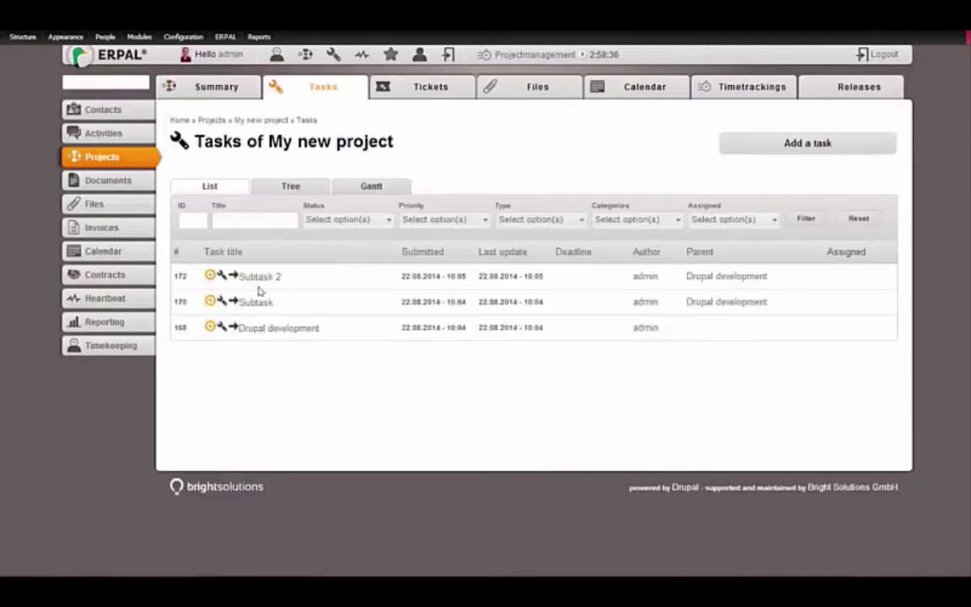
click(253, 304)
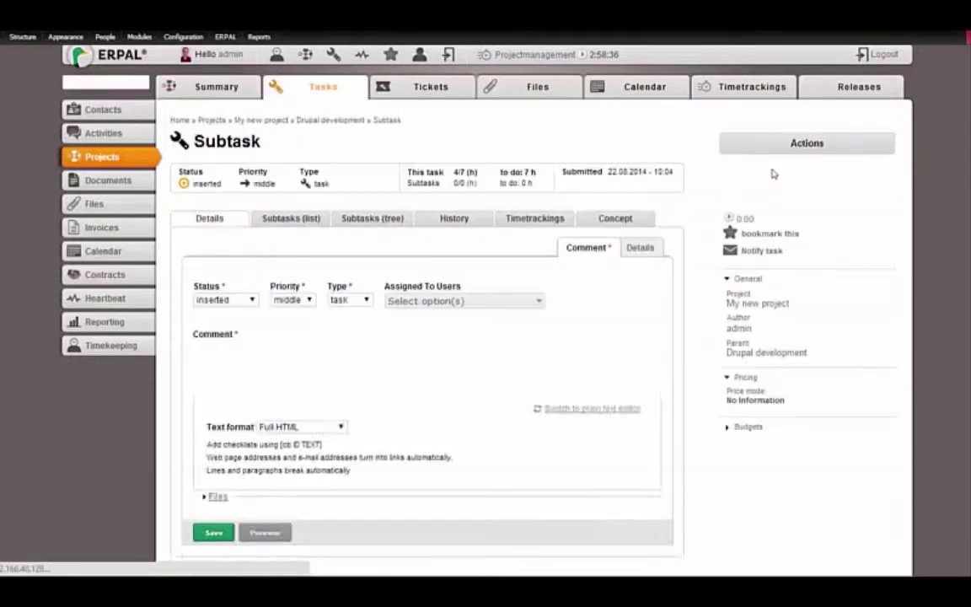
click(790, 155)
click(733, 197)
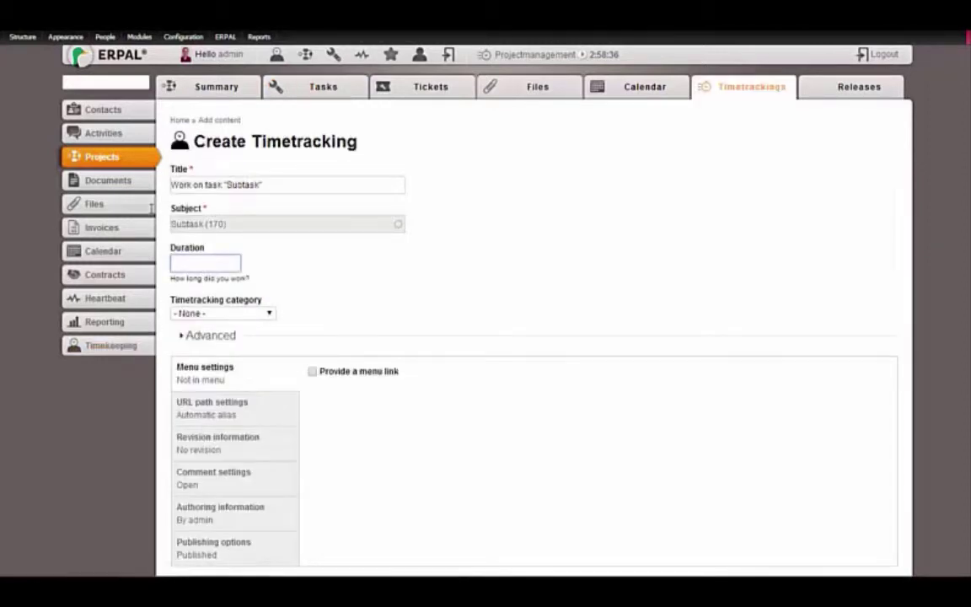
text(5)
scroll(742, 162, down, 1)
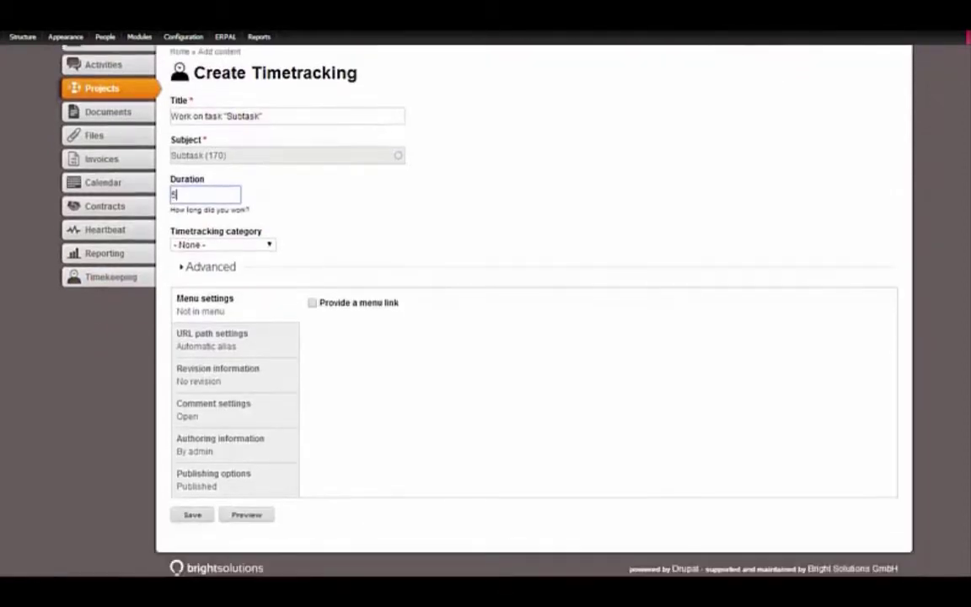
click(190, 514)
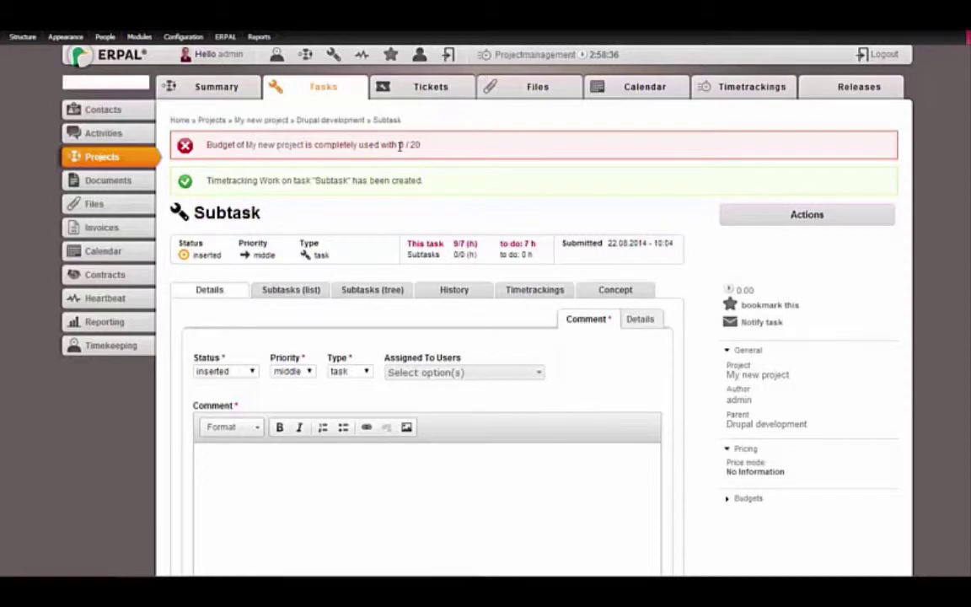
- Open the summary of My new project and check the available hours under Budgets
click(185, 90)
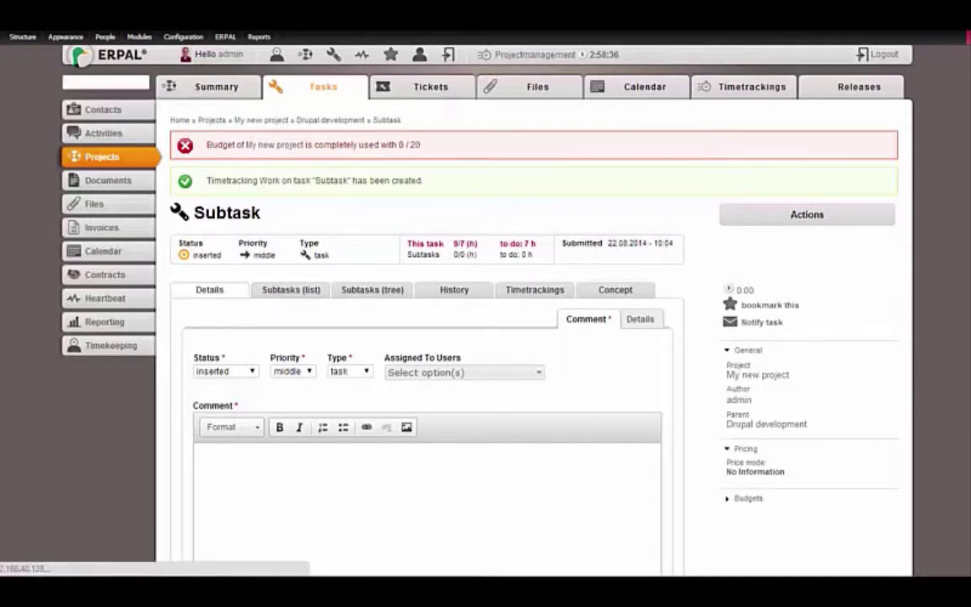
scroll(819, 240, down, 3)
click(752, 531)
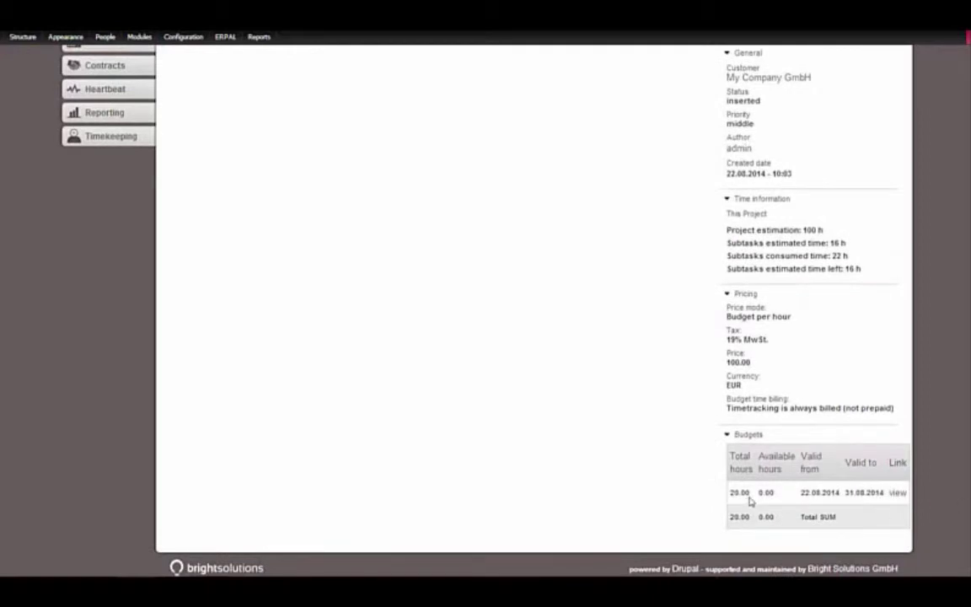
- Open the project budget's detail page and compare the total duration with the total billing duration of its timetrackings
click(896, 494)
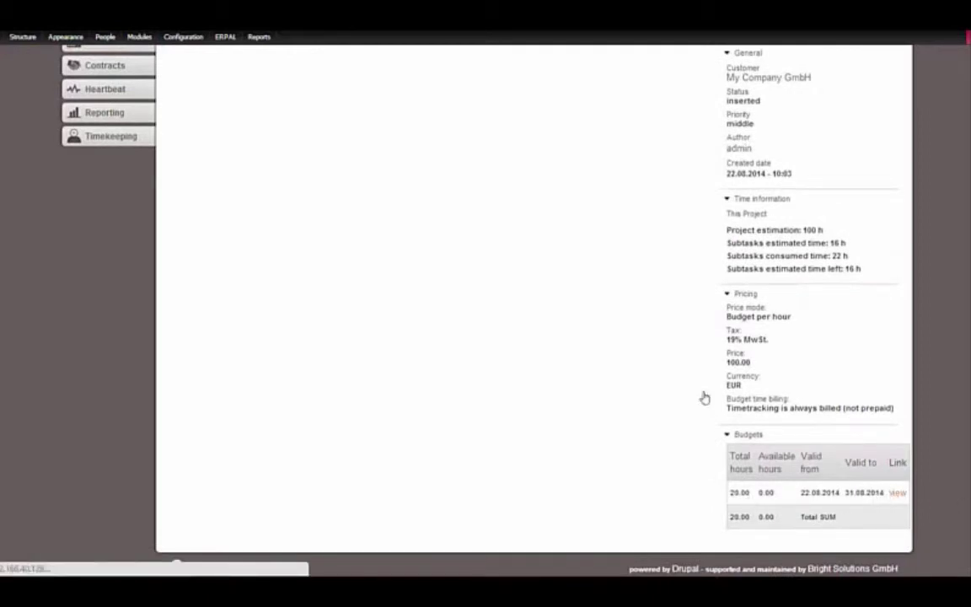
scroll(877, 369, down, 3)
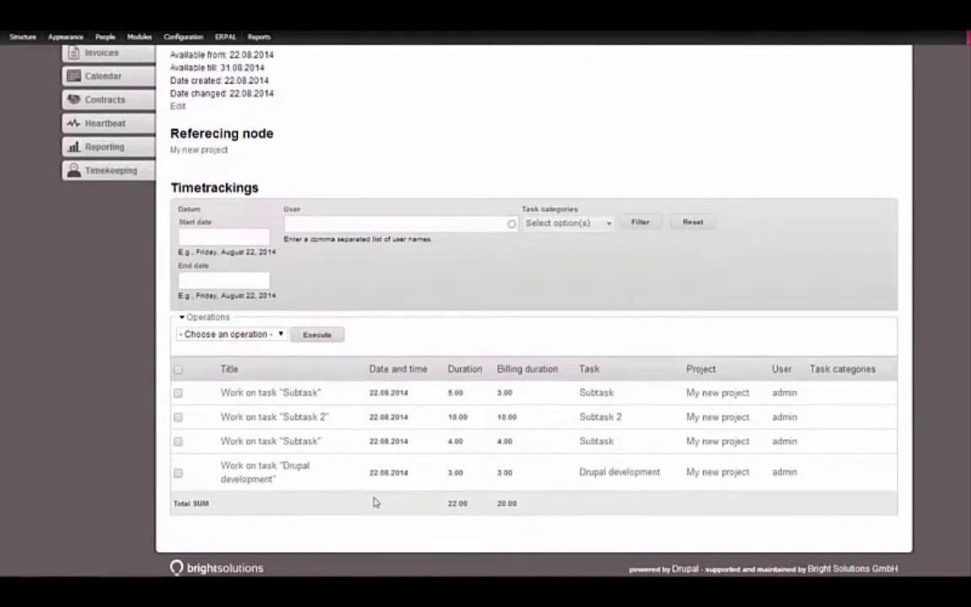
drag(448, 503, 517, 503)
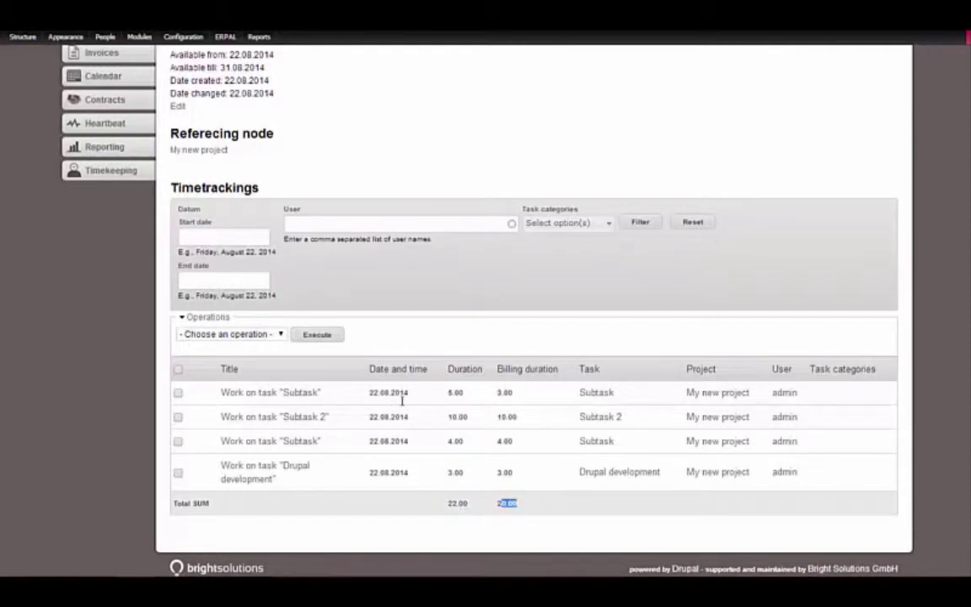
scroll(534, 312, up, 3)
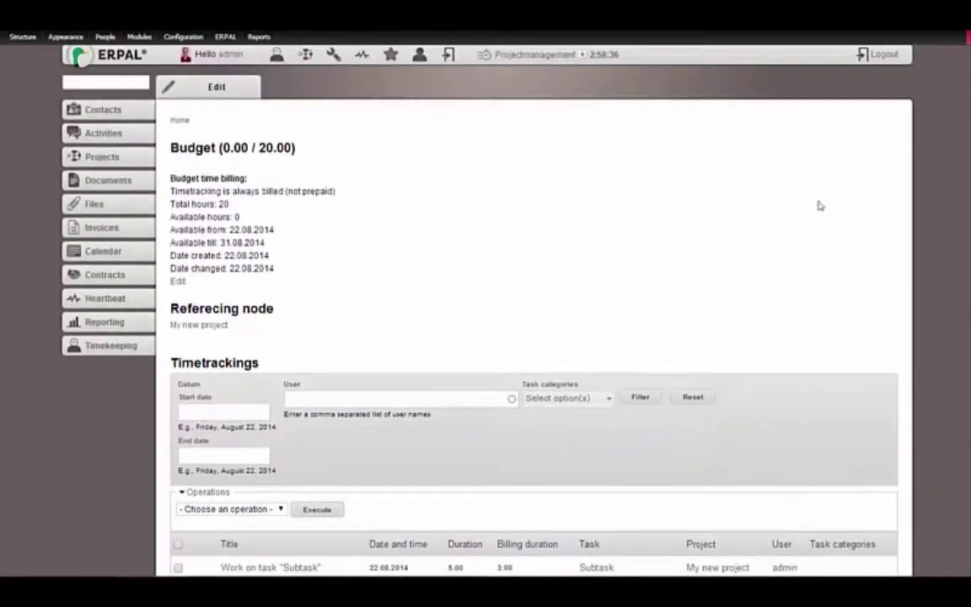
- Open the customer billables under Invoices and review the entries generated from the timetrackings
click(93, 228)
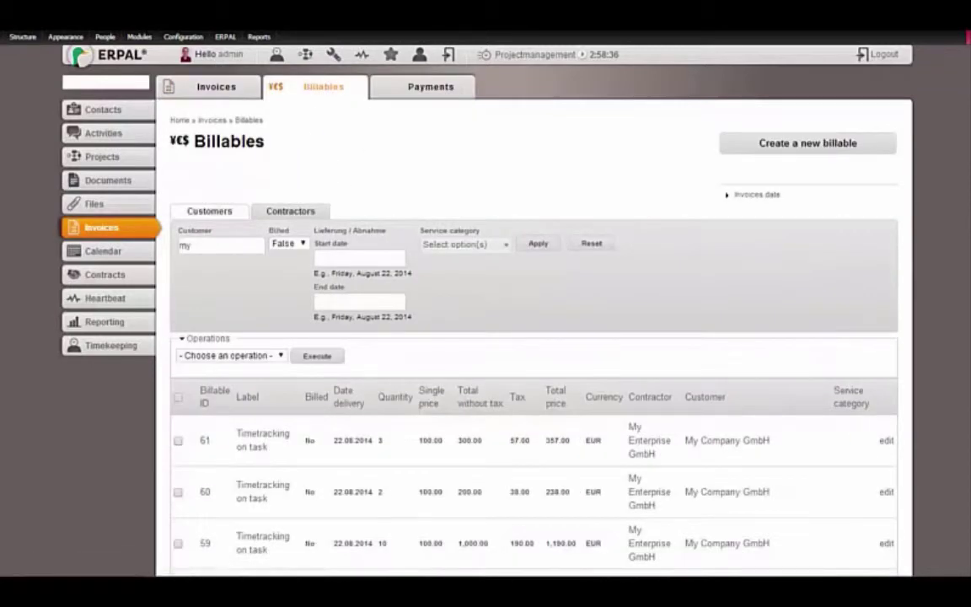
scroll(822, 194, down, 5)
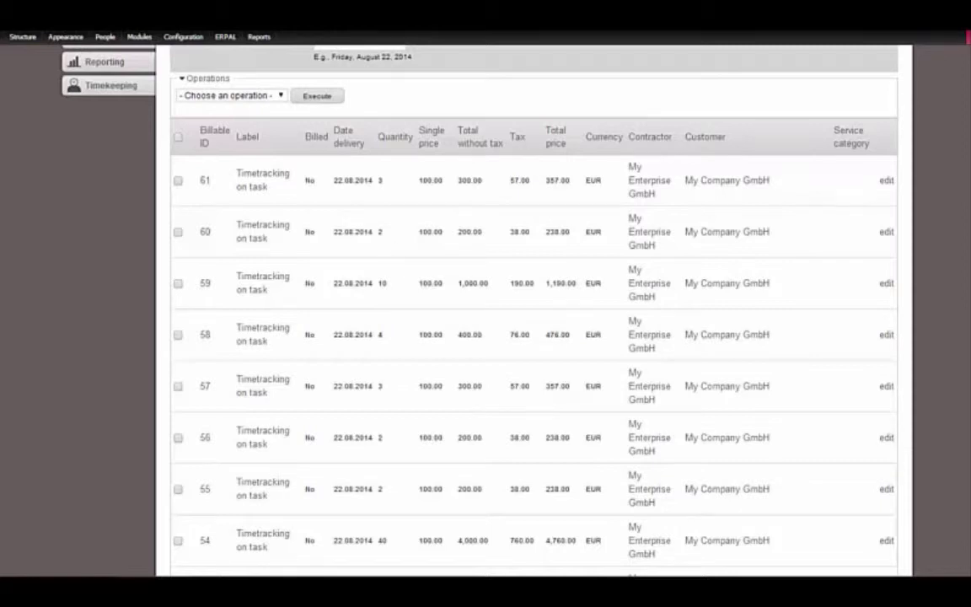
scroll(533, 337, up, 5)
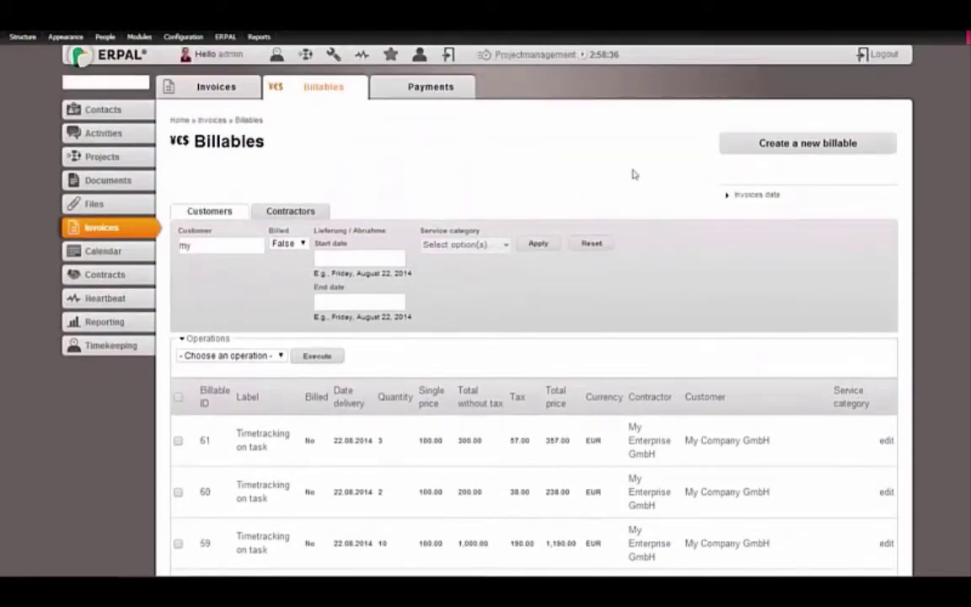
- Open the freelancer account from the user list and examine its user contract settings
click(95, 38)
scroll(742, 186, down, 3)
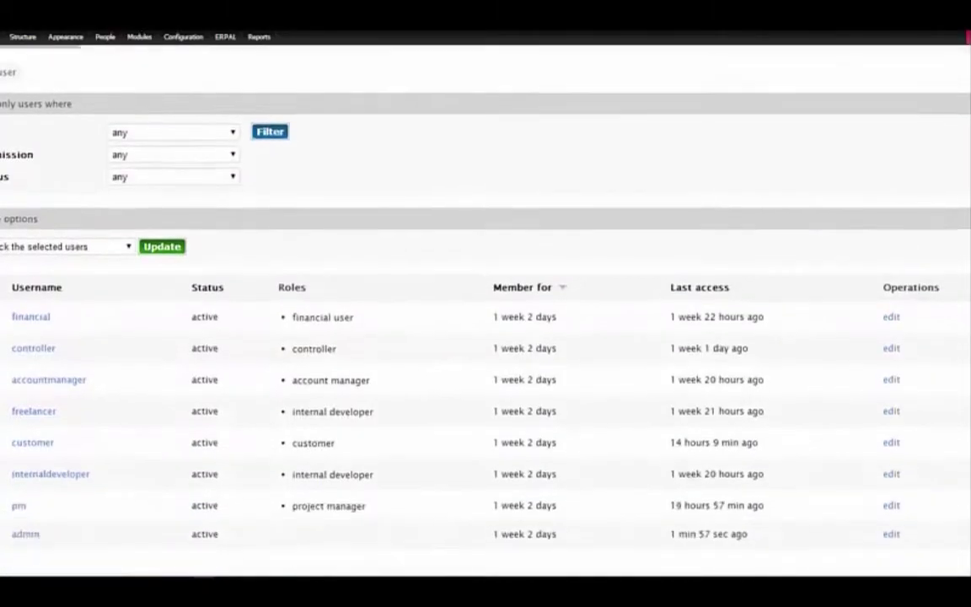
click(38, 407)
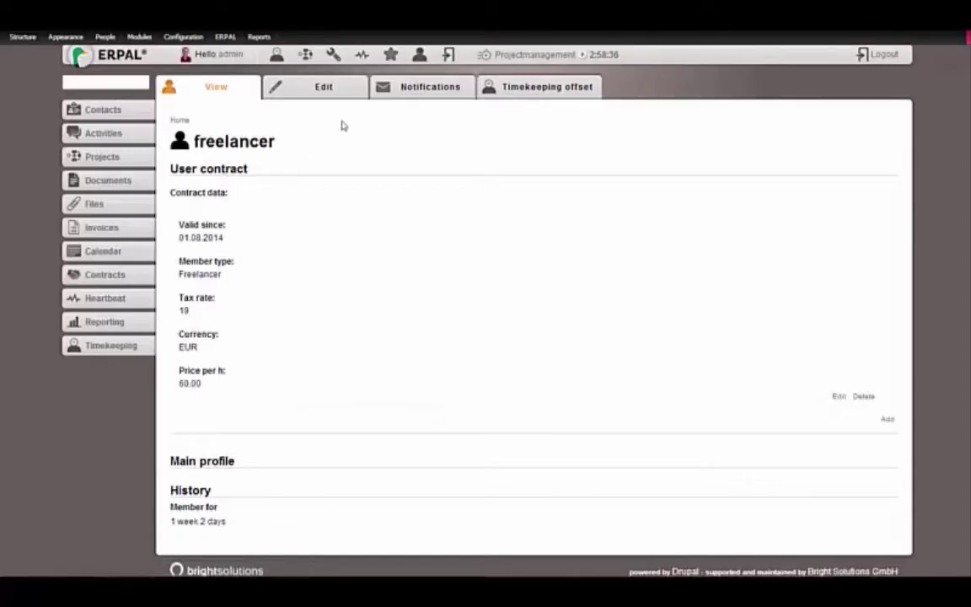
click(326, 89)
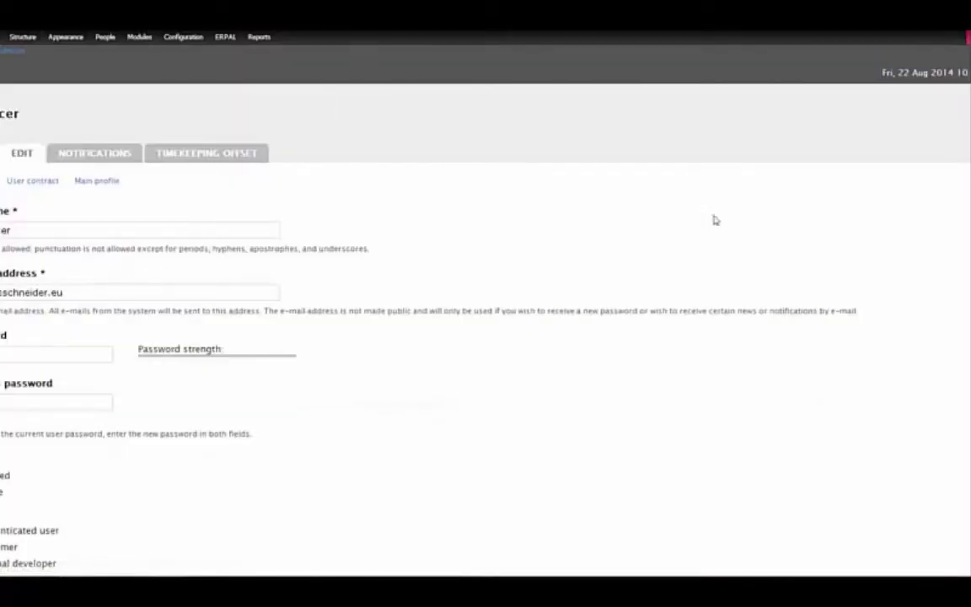
click(24, 184)
scroll(31, 169, down, 3)
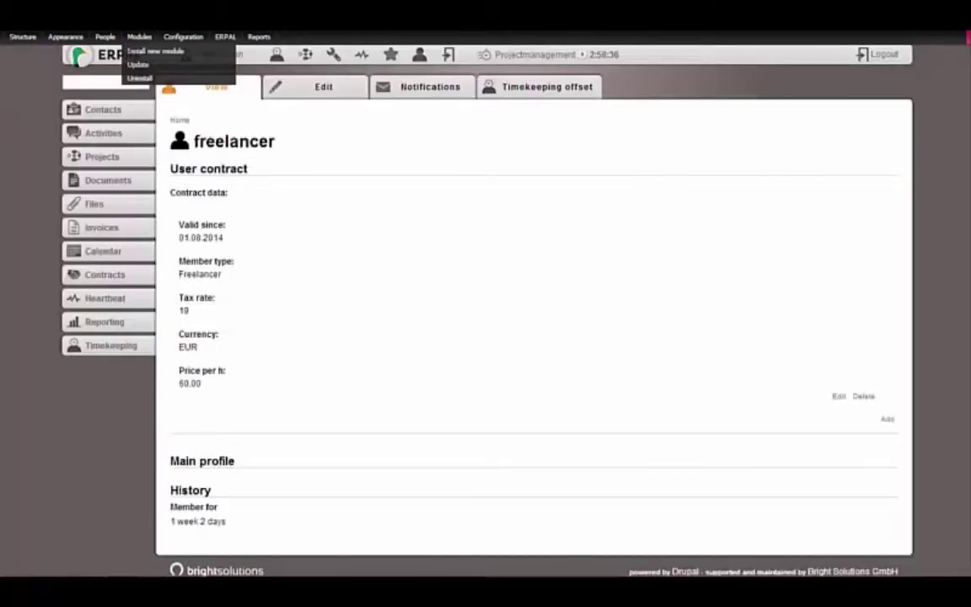
- Open the internaldeveloper account's user contract from the user list and examine its price per hour and the member type options
click(104, 39)
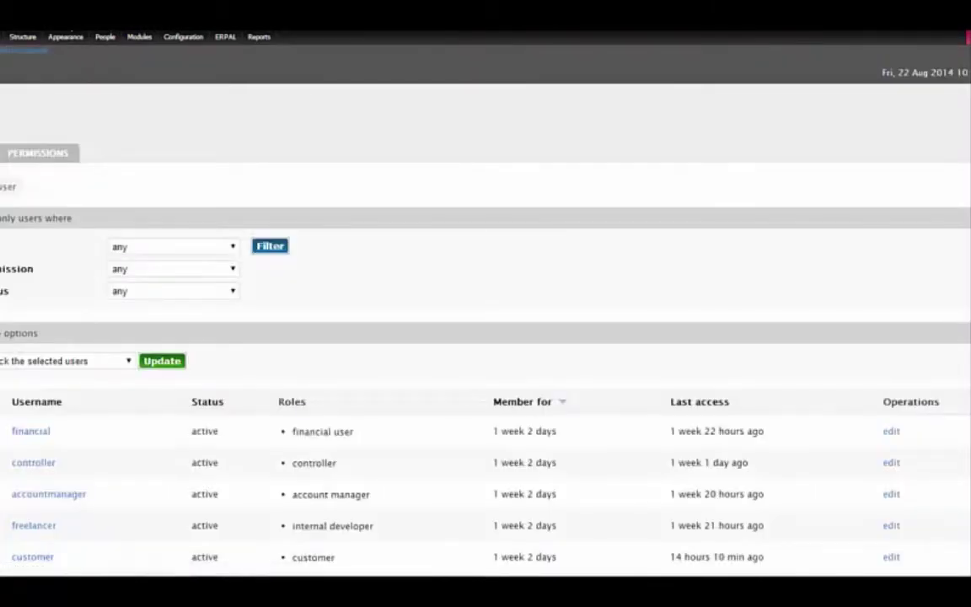
scroll(113, 511, down, 1)
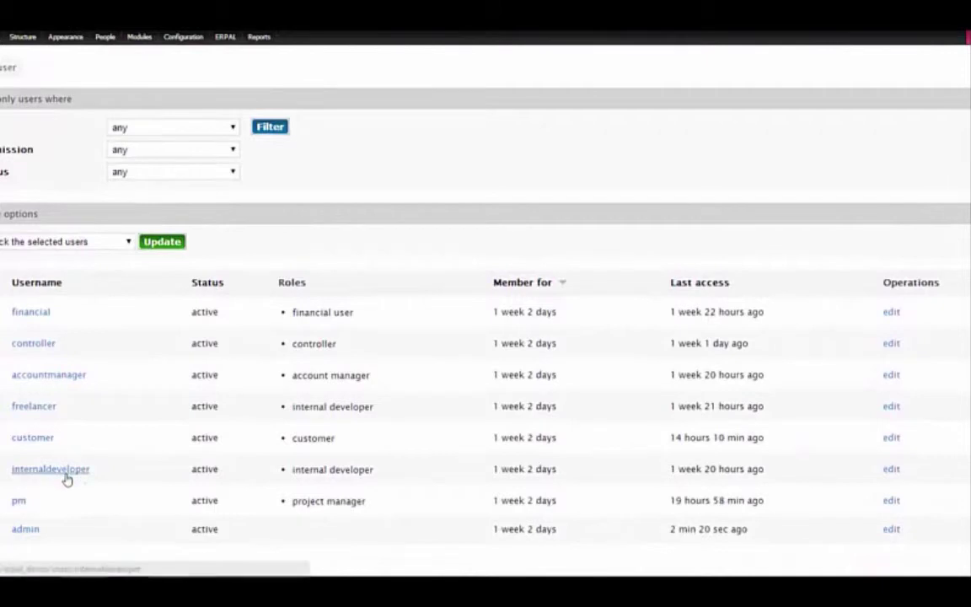
click(890, 469)
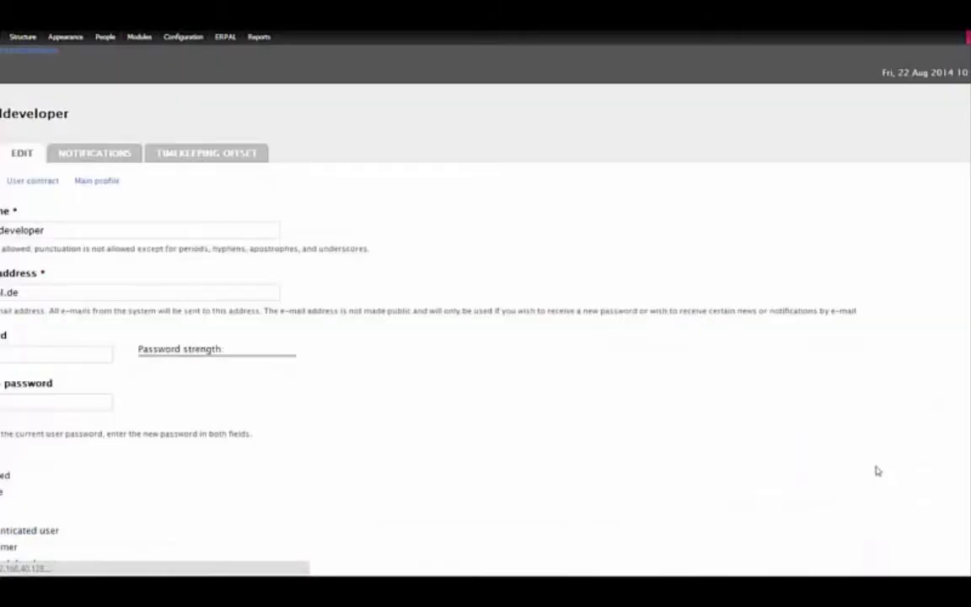
click(32, 180)
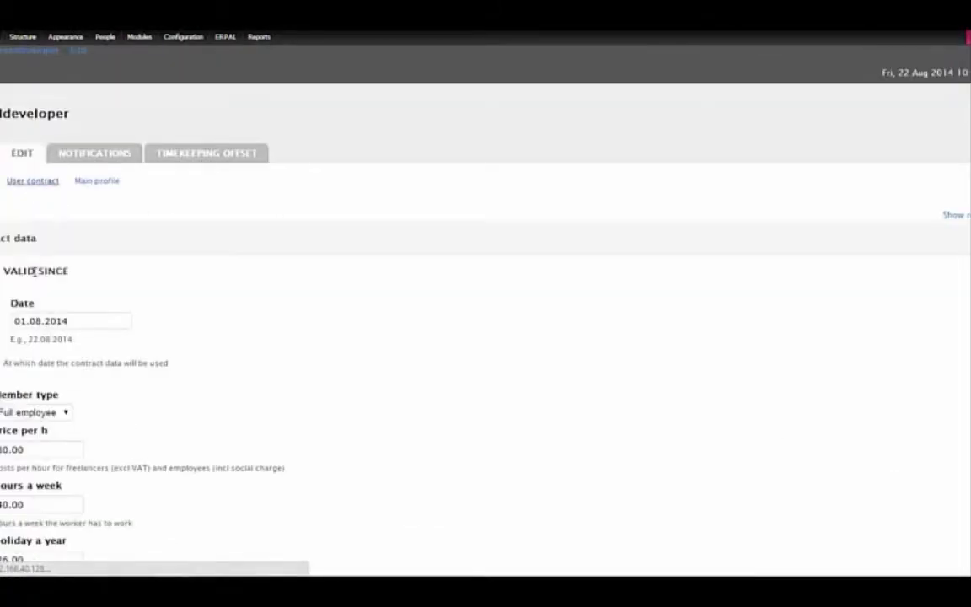
click(35, 447)
double_click(30, 449)
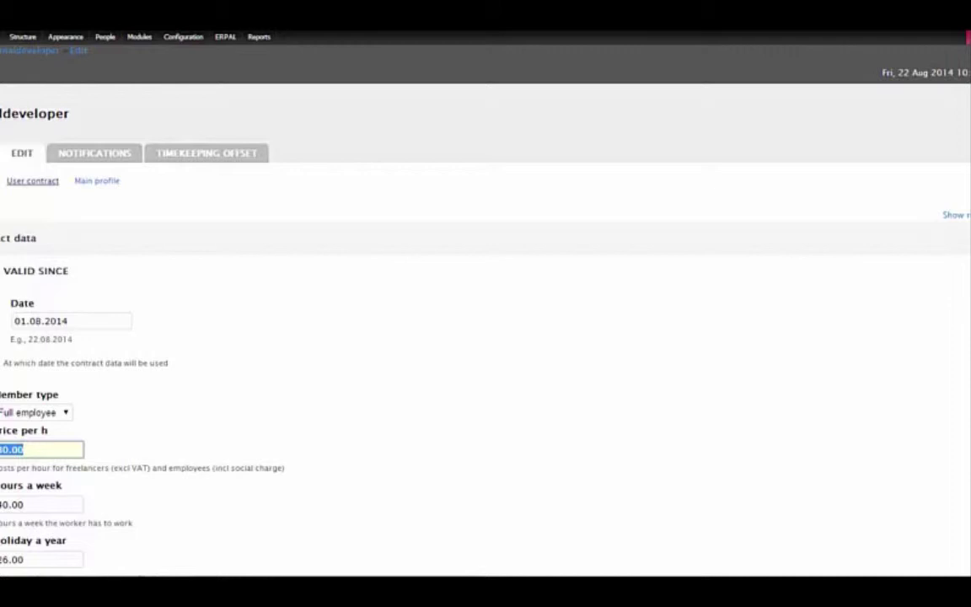
click(15, 415)
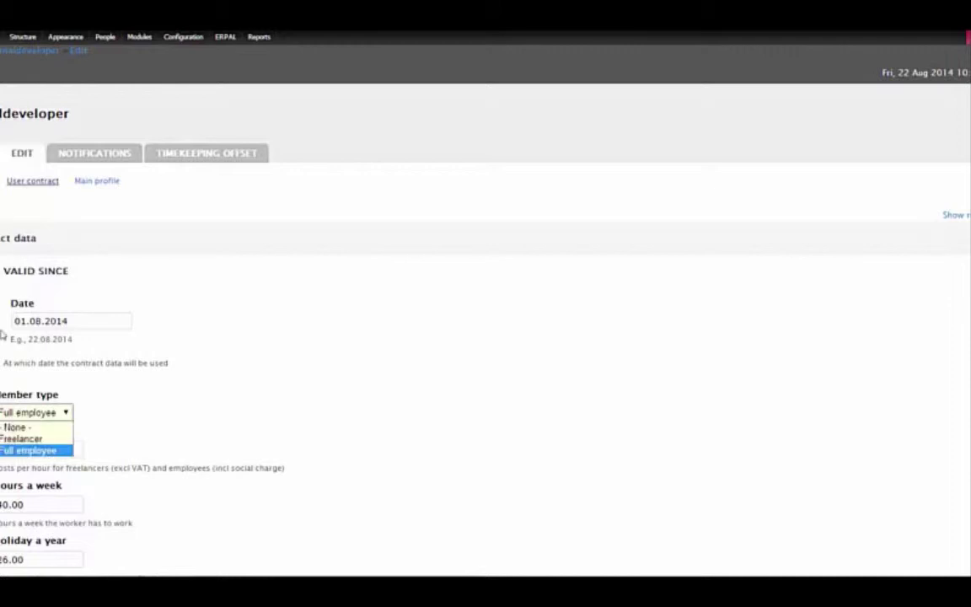
key(Return)
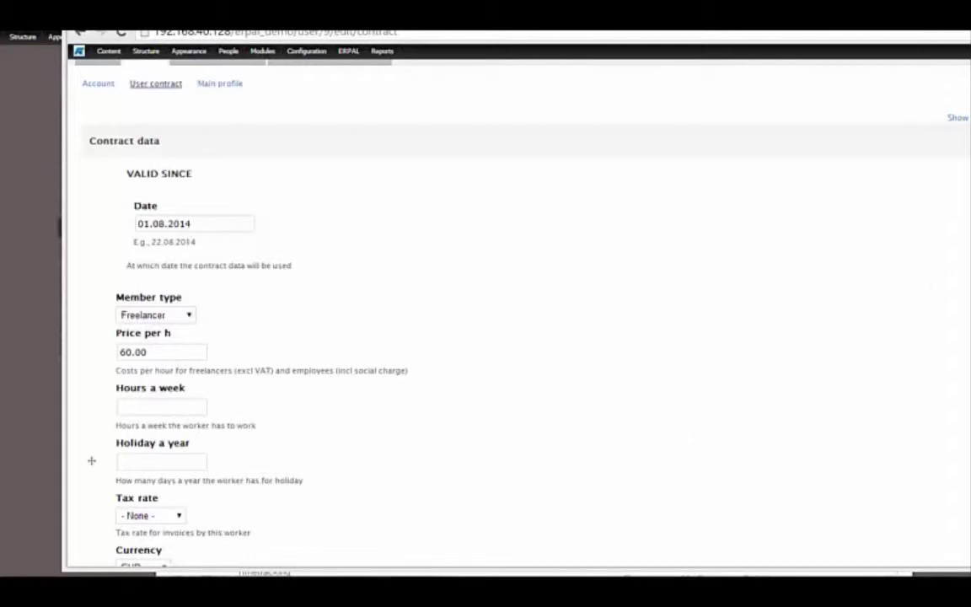
- Set the tax rate in the freelancer's user contract to 19% MwSt. and save the contract
scroll(739, 170, down, 1)
scroll(820, 189, up, 1)
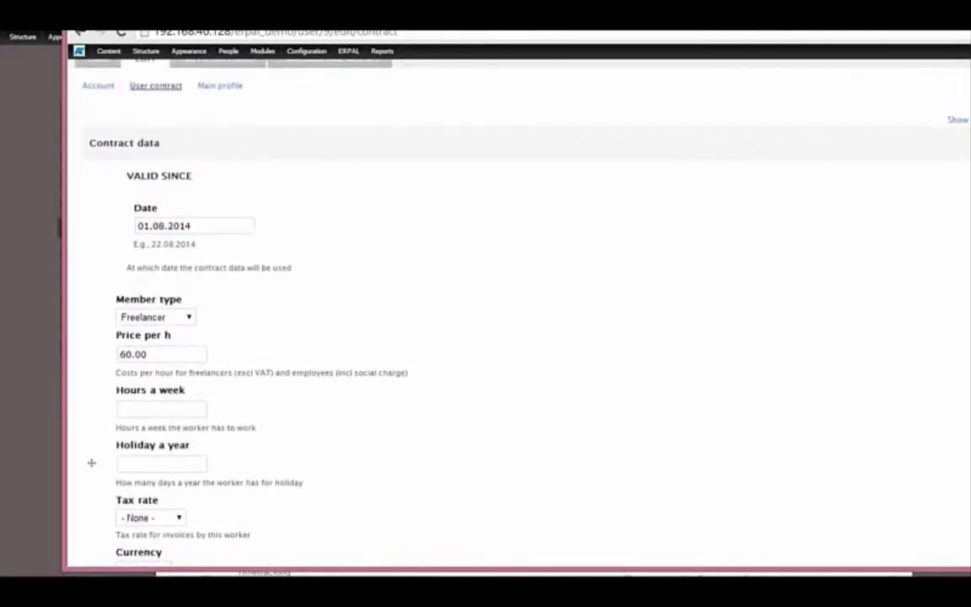
scroll(291, 250, down, 4)
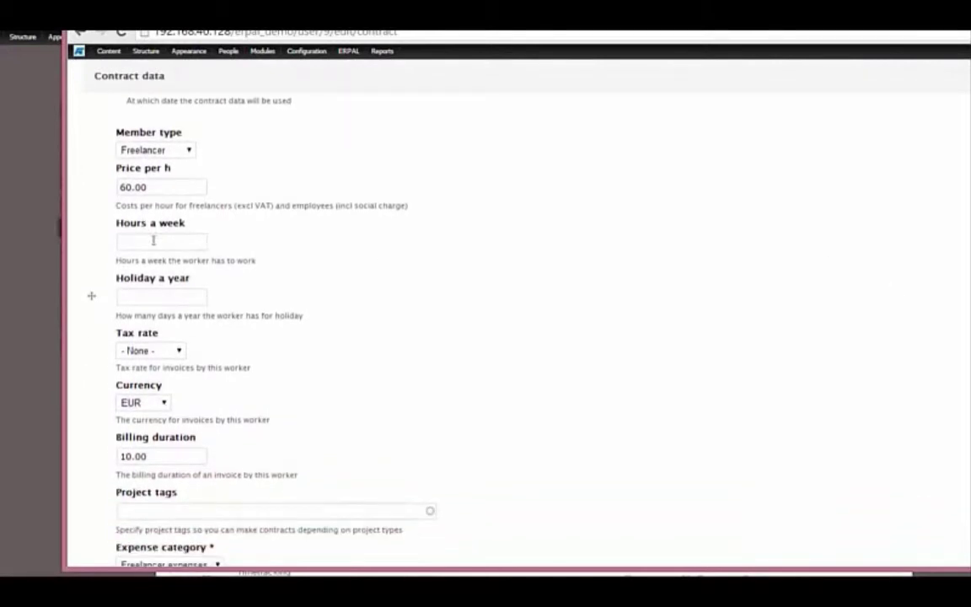
click(134, 350)
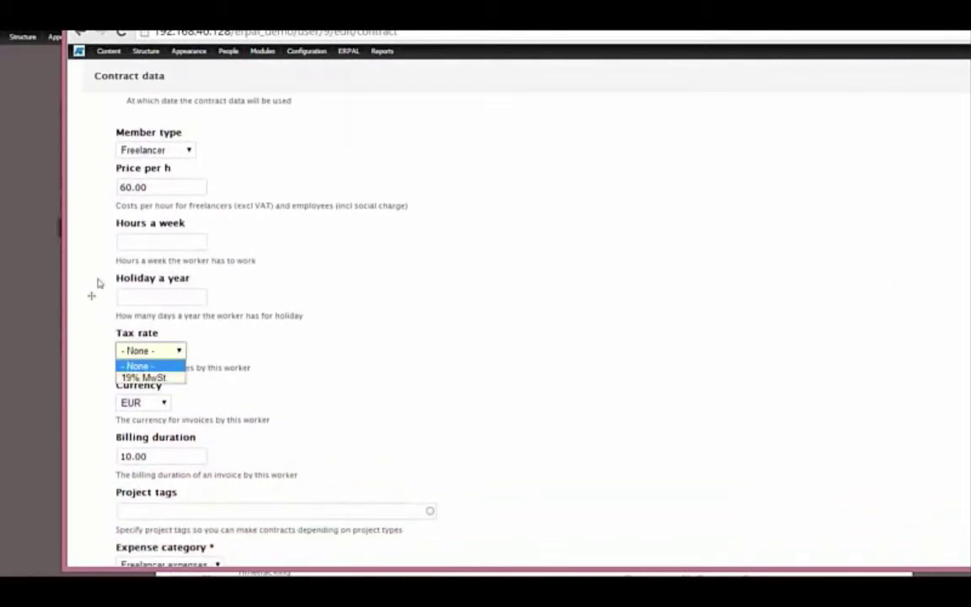
click(143, 377)
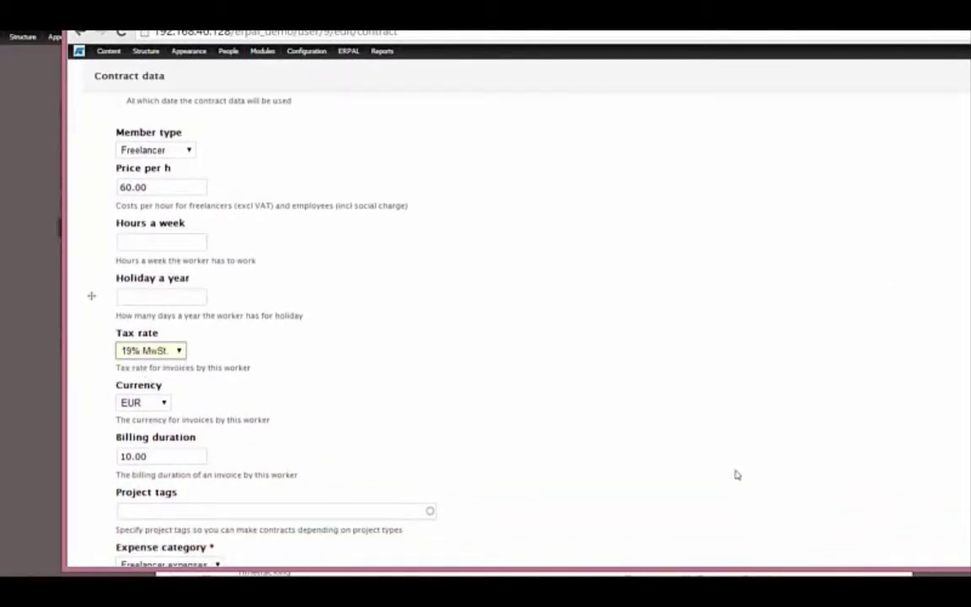
scroll(537, 274, down, 1)
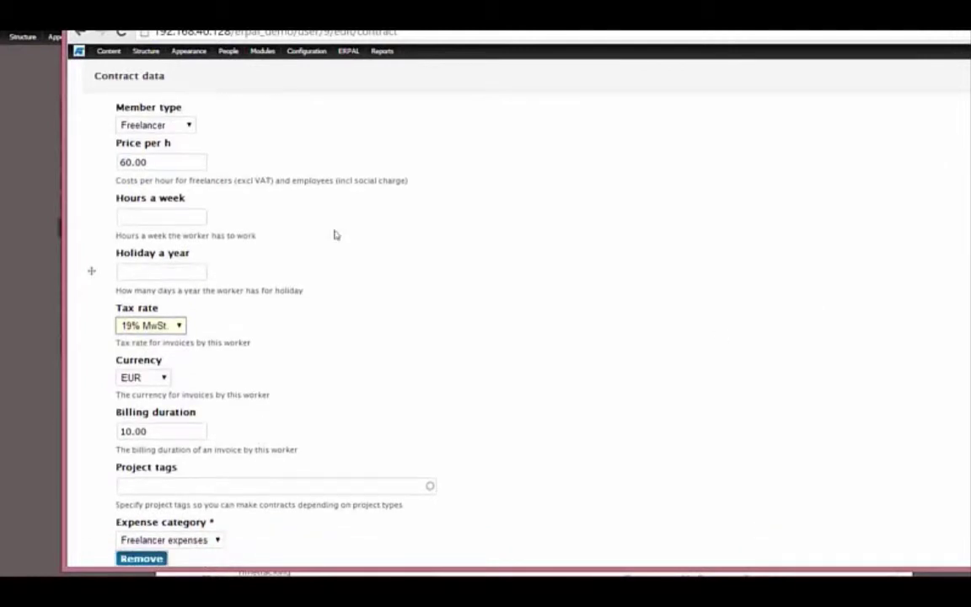
scroll(843, 422, down, 2)
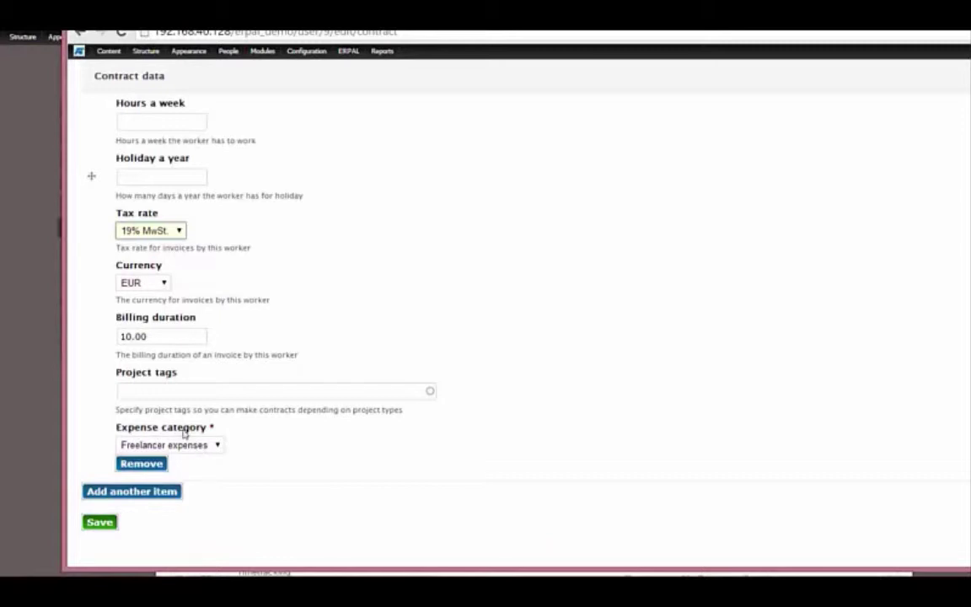
click(99, 522)
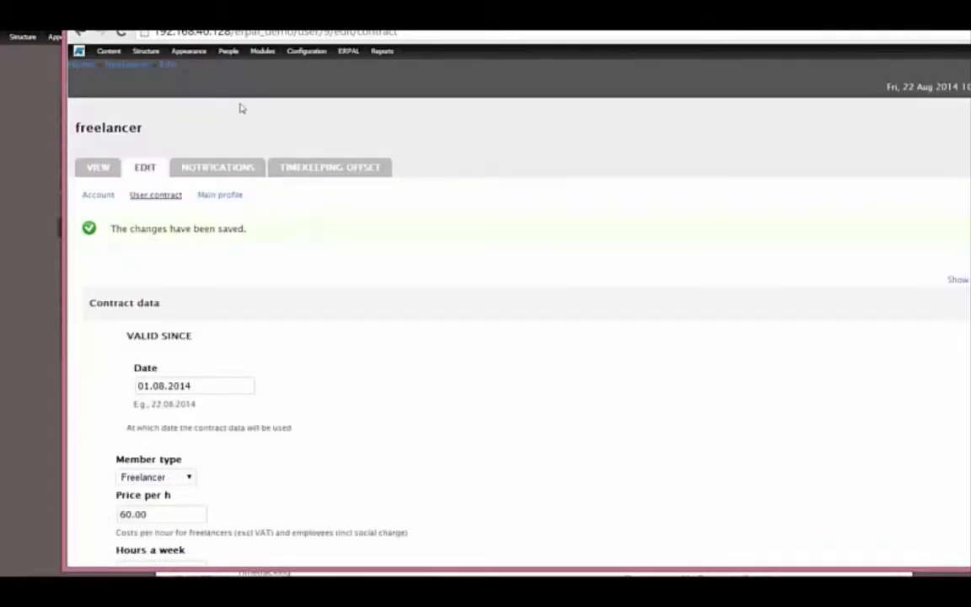
- Open the user contract of internaldeveloper for editing from the user list
mouse_move(228, 55)
click(223, 51)
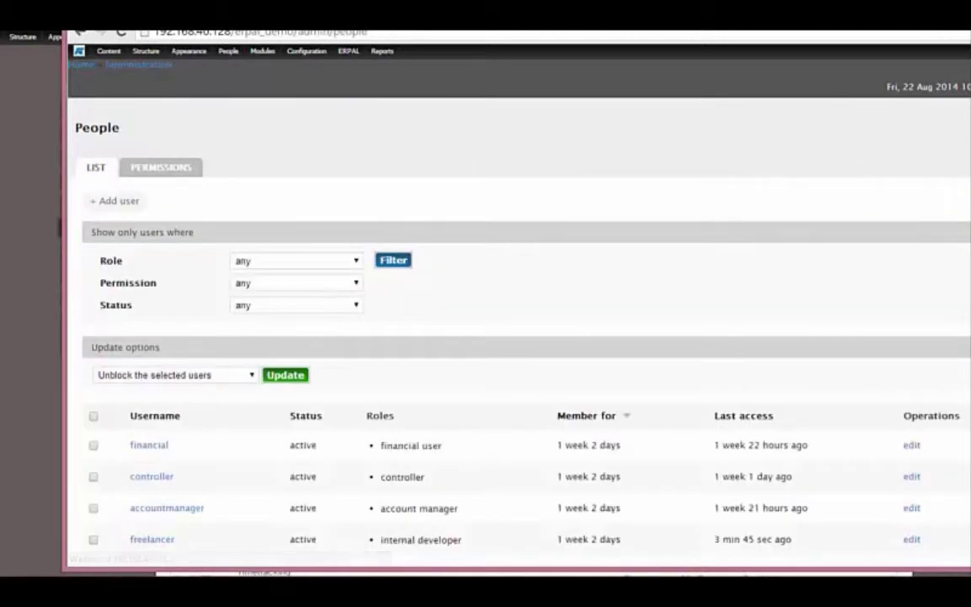
scroll(741, 151, down, 1)
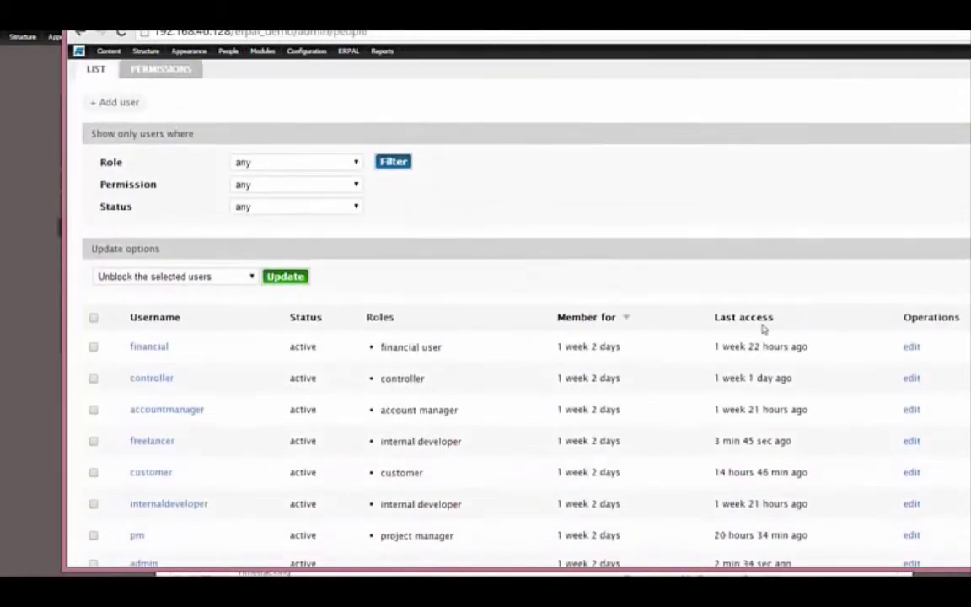
click(912, 503)
click(156, 195)
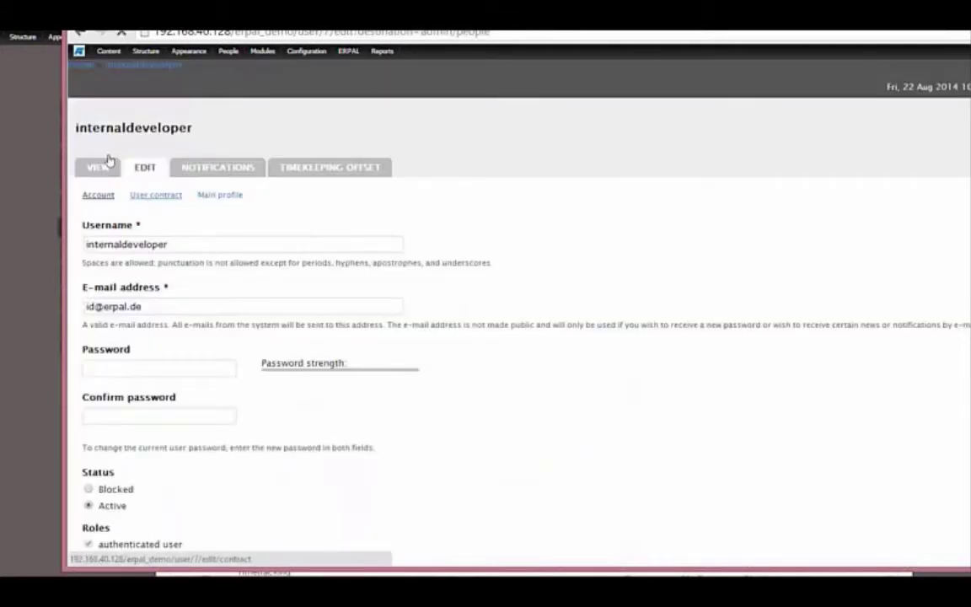
scroll(171, 410, down, 7)
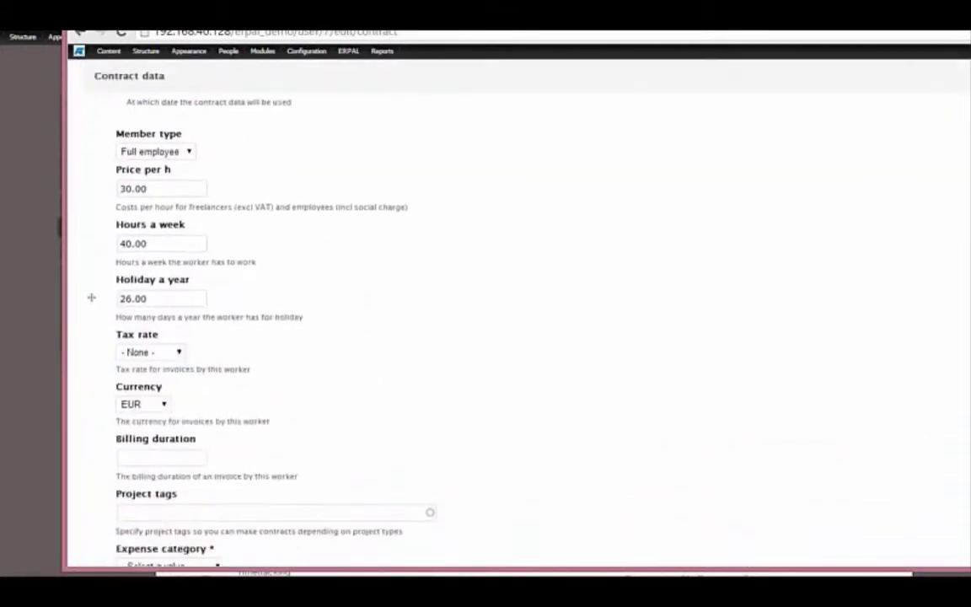
- Set the contract's expense category to Employee expenses, keep the tax rate at None, and save the contract
click(162, 464)
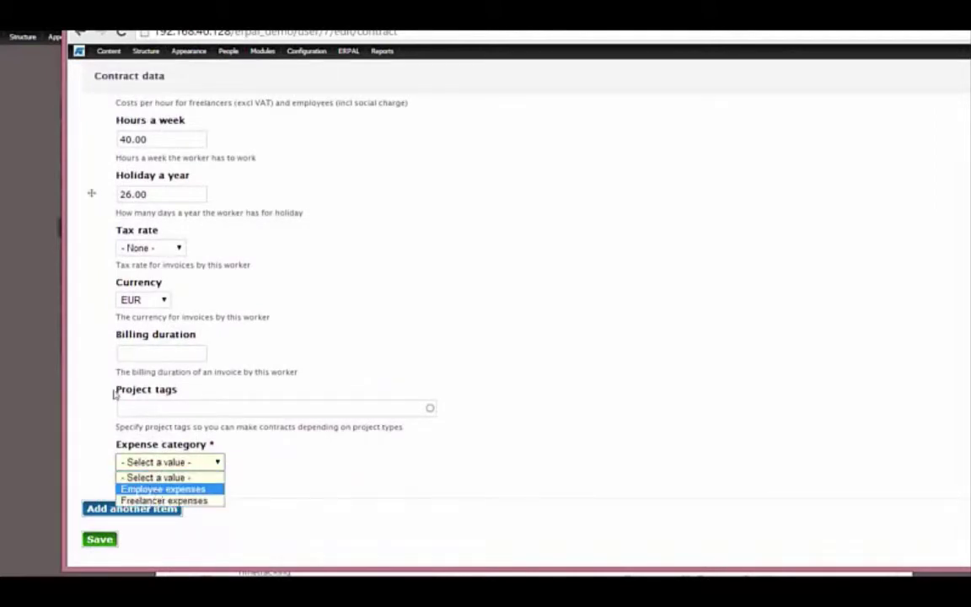
key(Return)
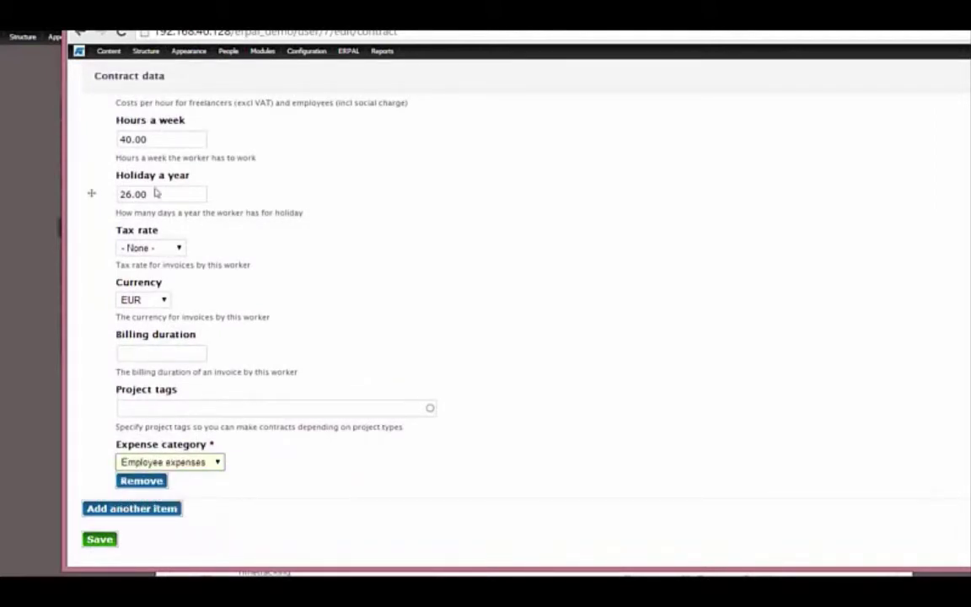
click(123, 248)
click(133, 276)
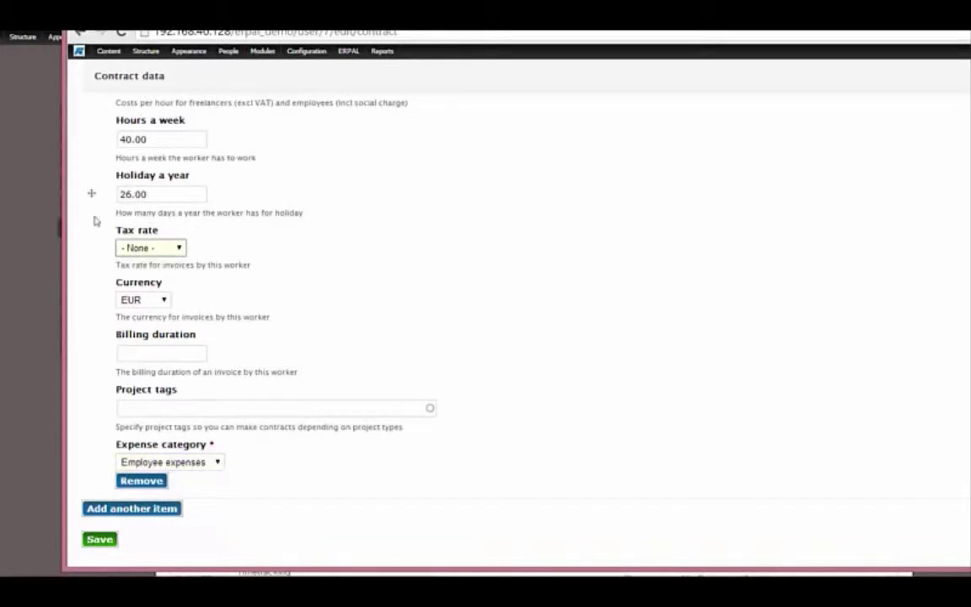
click(99, 539)
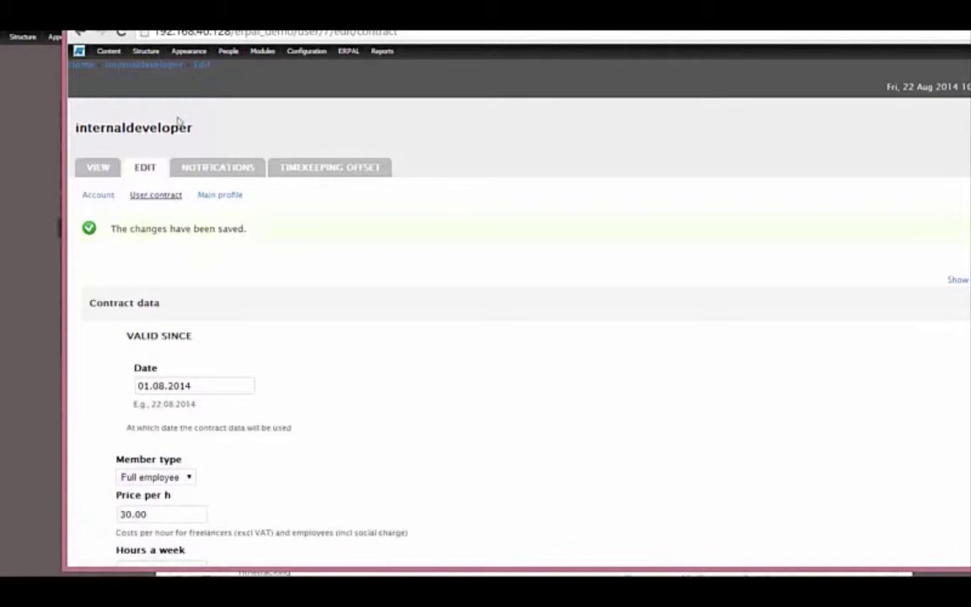
- From the user list, open the freelancer's main profile, assign the freelancer's contact to it, and save the profile
click(235, 54)
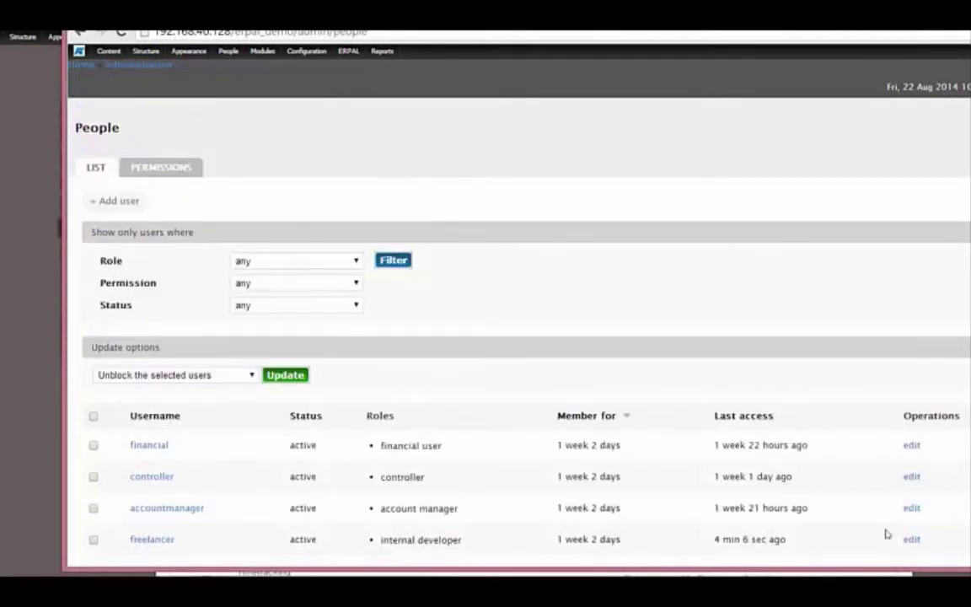
click(911, 540)
click(203, 195)
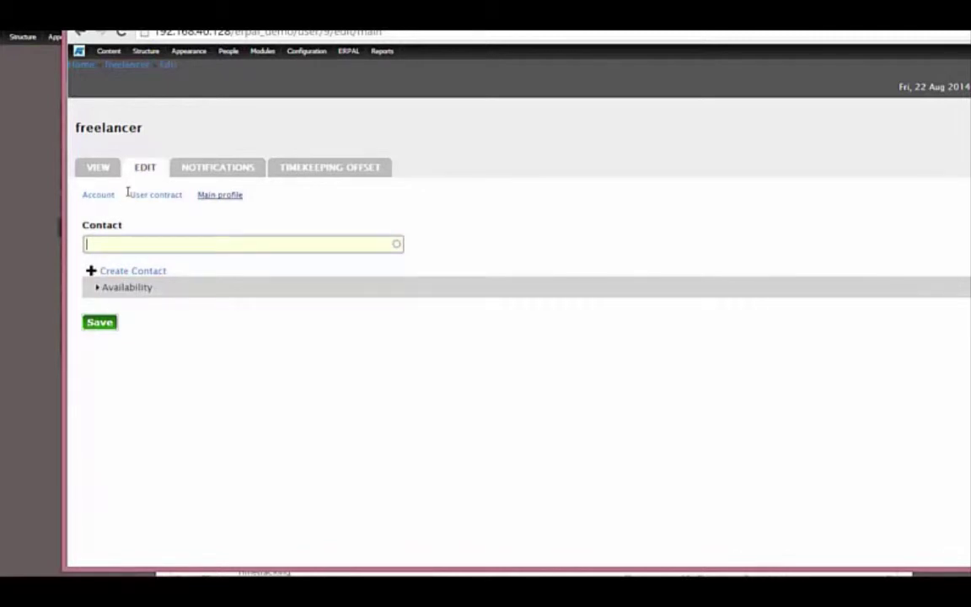
text(Main)
key(BackSpace)
key(BackSpace)
key(BackSpace)
click(137, 279)
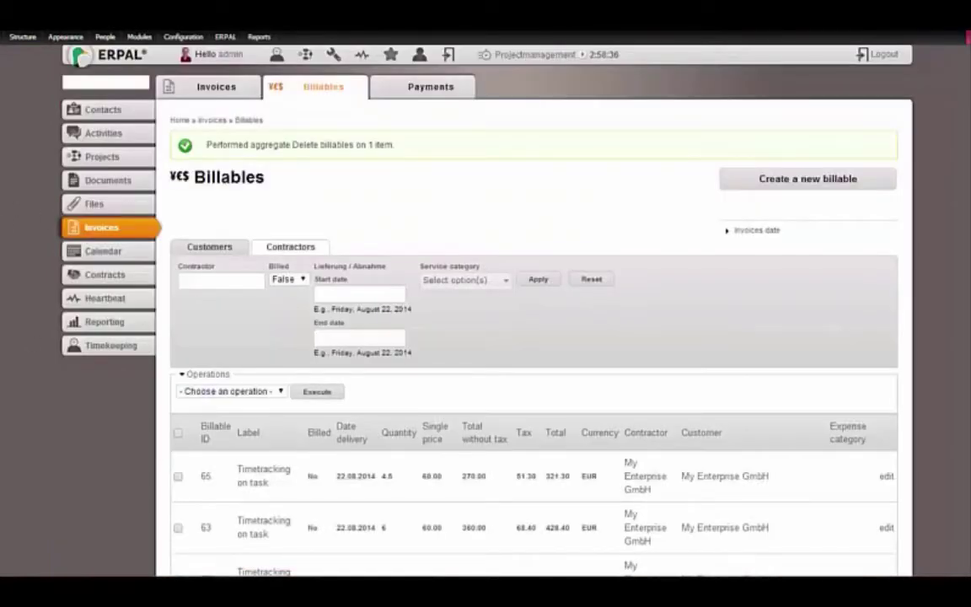
- Switch to the freelancer's browser window and create a timetracking on Subtask 2 with a duration of 4.5
mouse_move(224, 594)
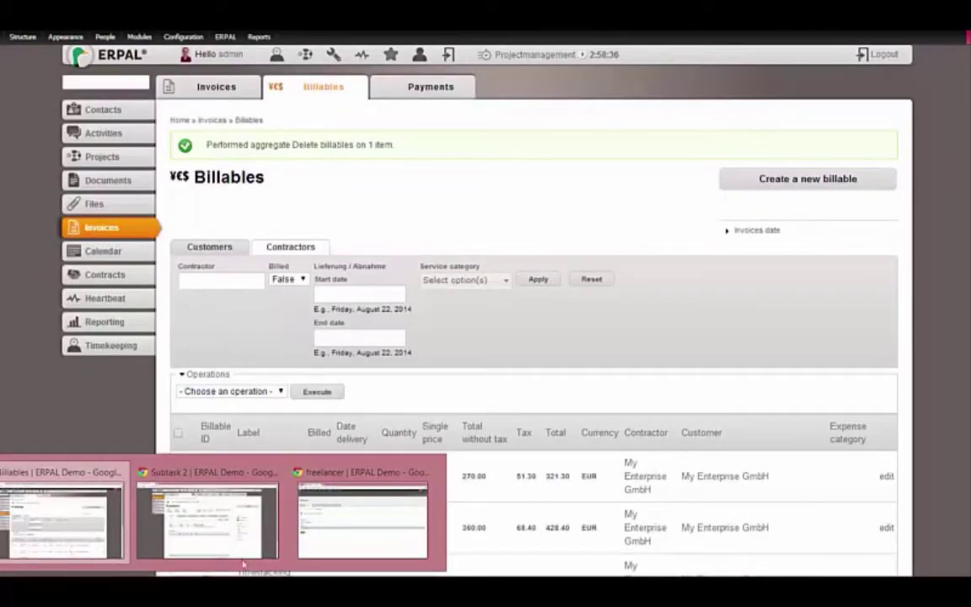
mouse_move(325, 522)
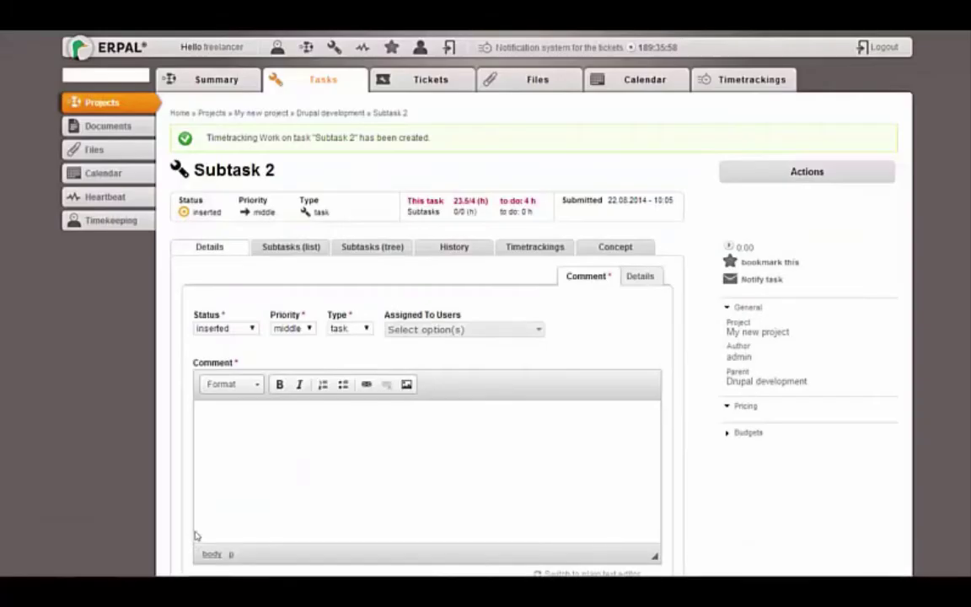
drag(246, 47, 202, 46)
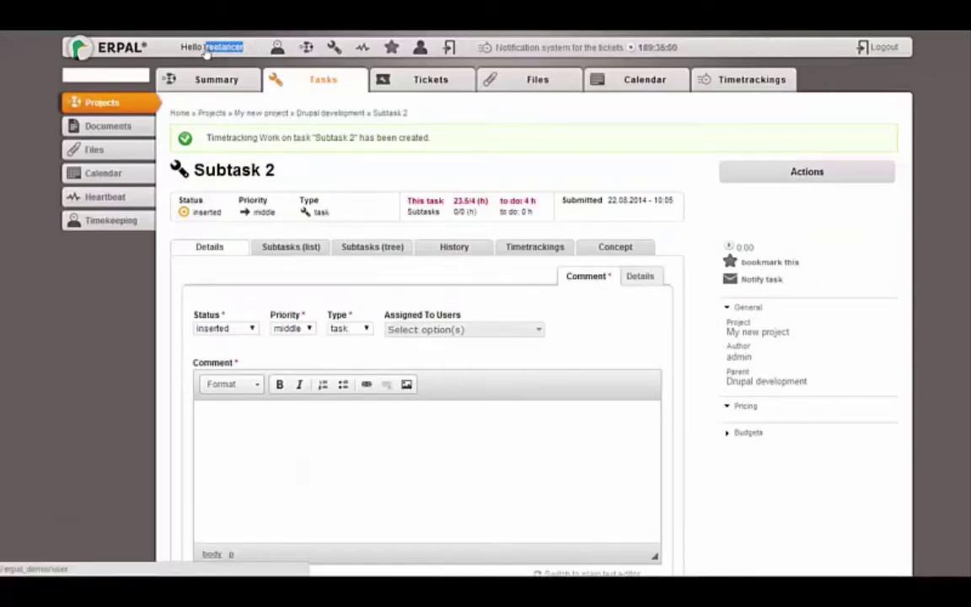
click(458, 123)
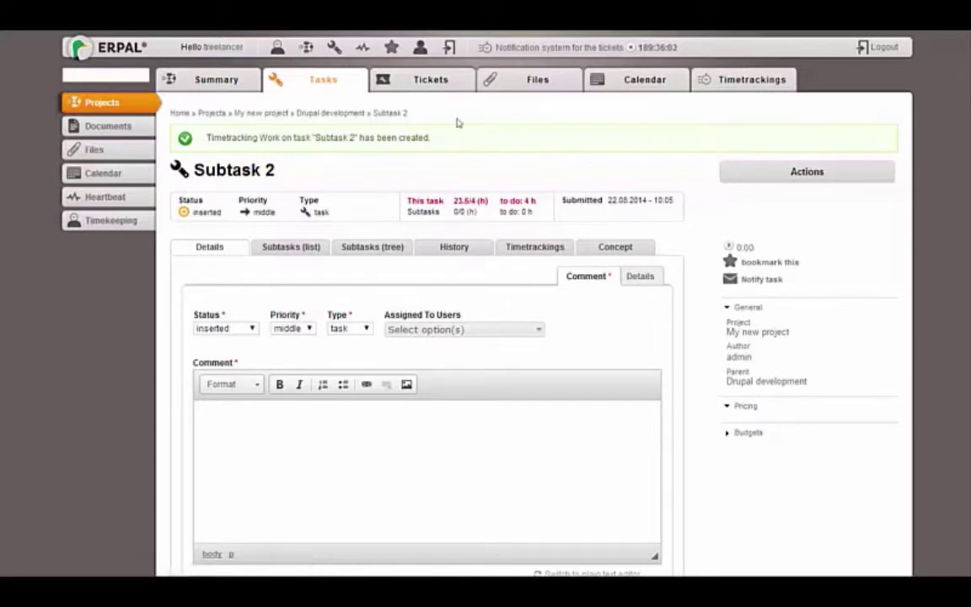
click(815, 138)
click(806, 188)
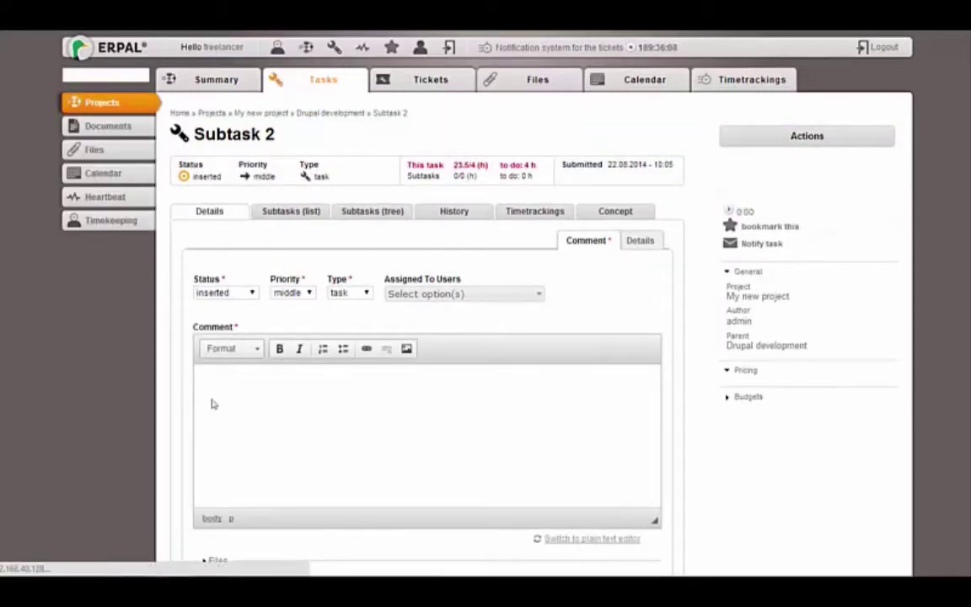
click(185, 255)
text(4.5)
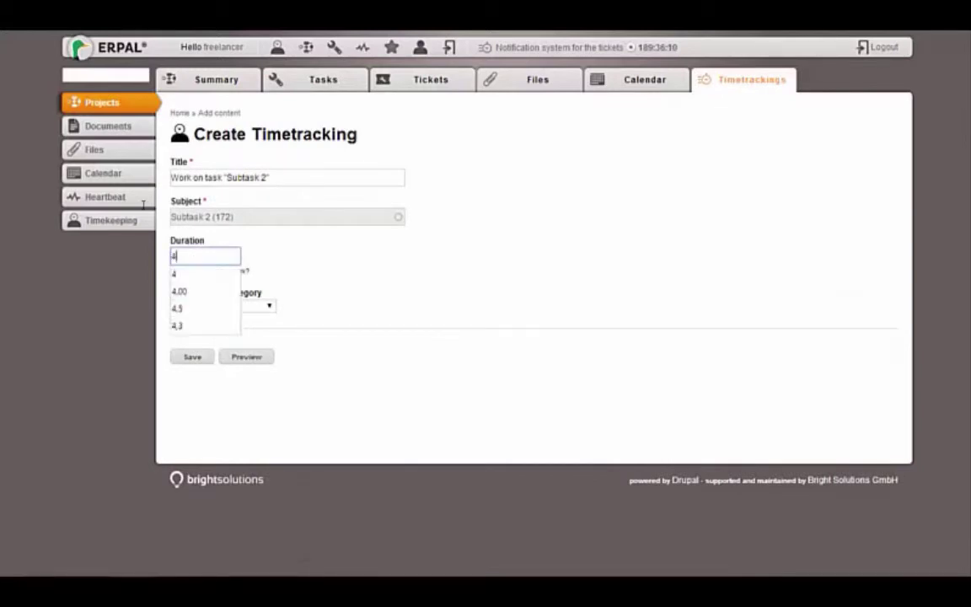
click(192, 356)
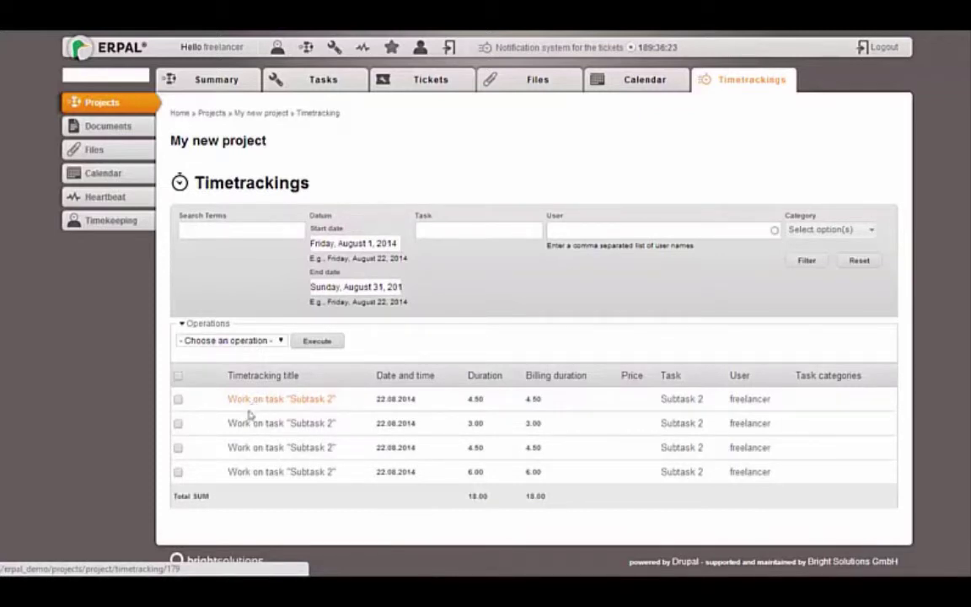
- Return to the admin window, refresh the contractor billables, and examine the quantity and single price of the newest one
click(55, 529)
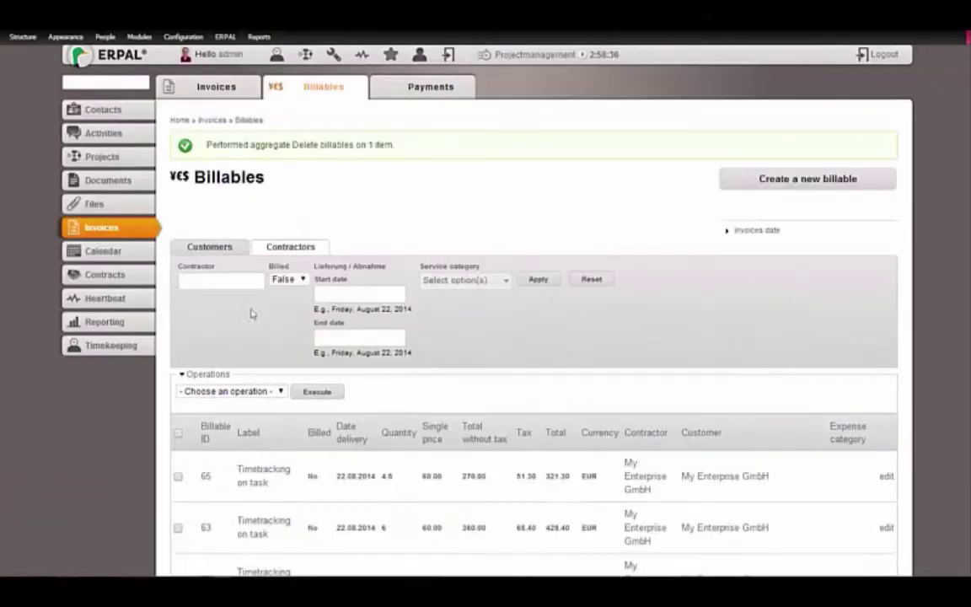
click(321, 97)
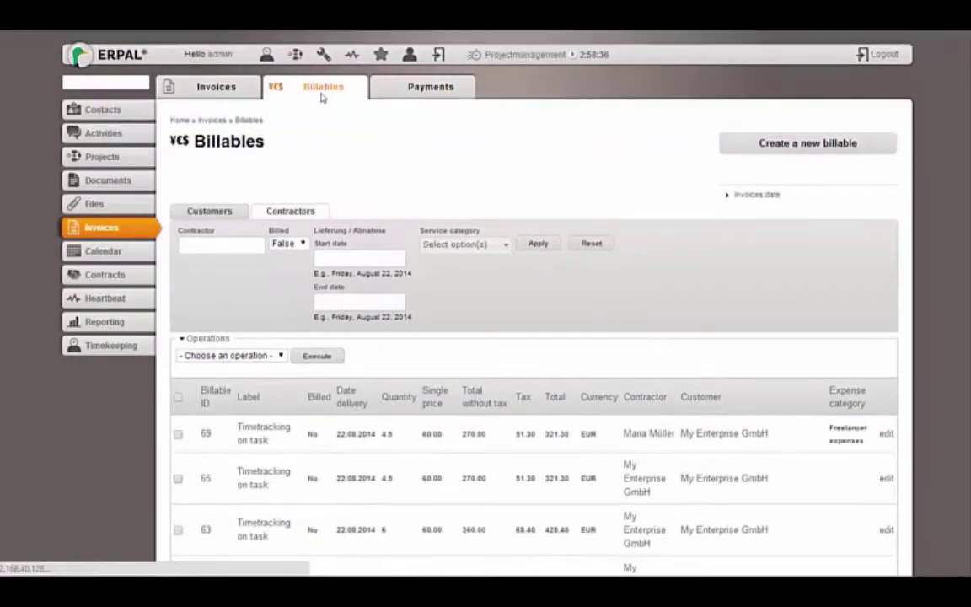
scroll(819, 152, down, 3)
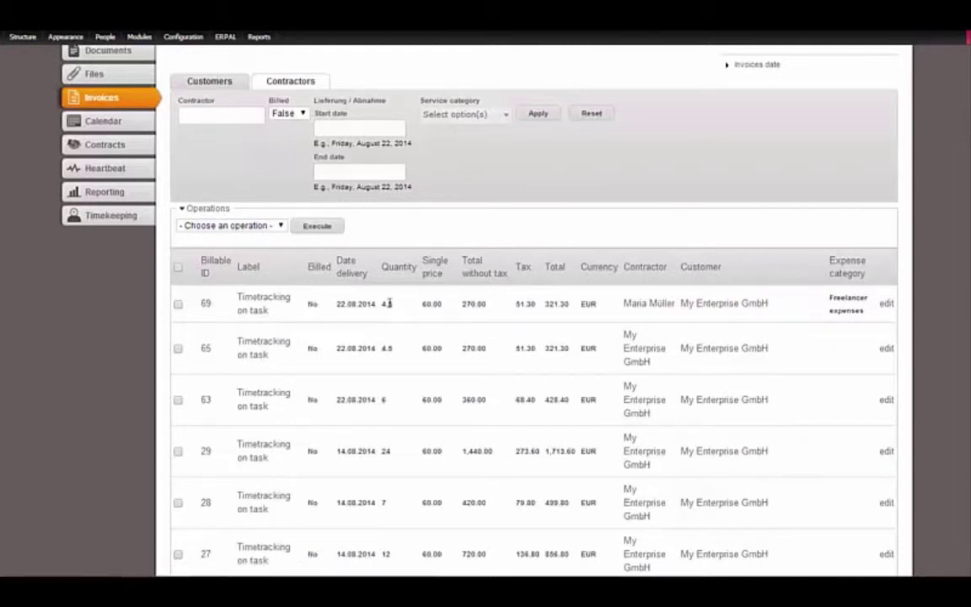
double_click(427, 303)
click(432, 303)
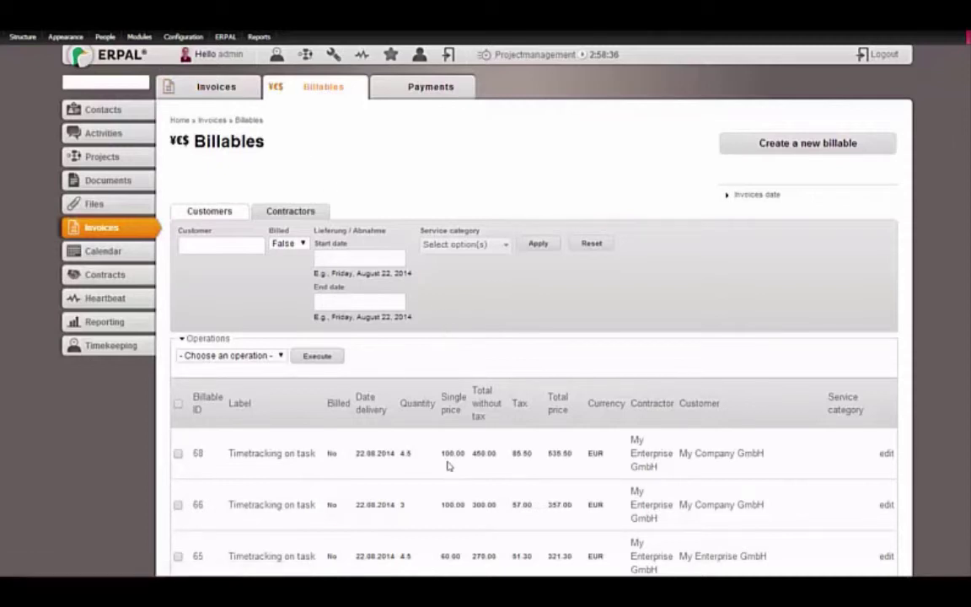
- Show the customer billables and examine the single price and quantity of the newest timetracking entry
double_click(451, 453)
double_click(406, 454)
click(178, 454)
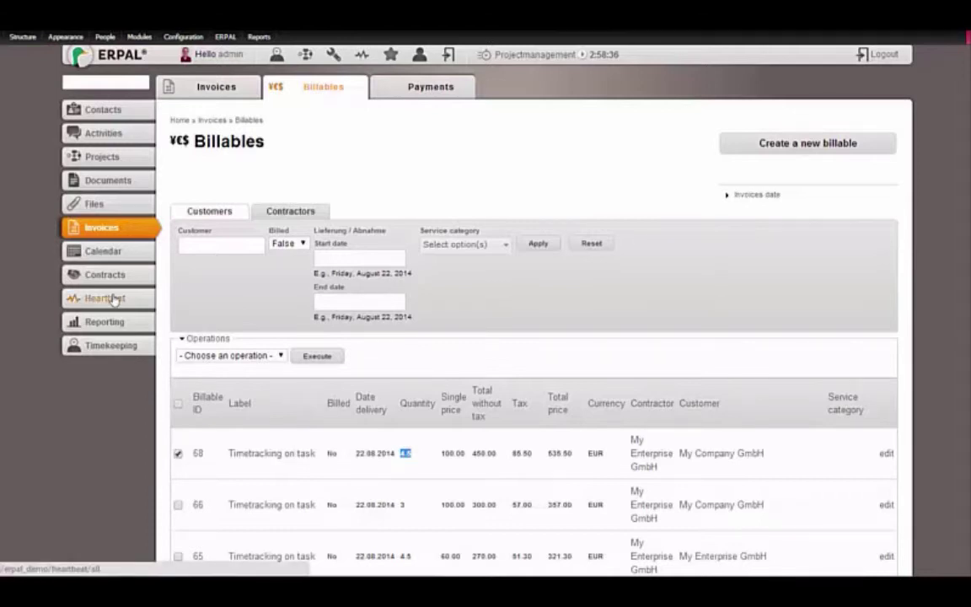
- Generate the Profit Margin project report for My new project with its data re-created
click(101, 324)
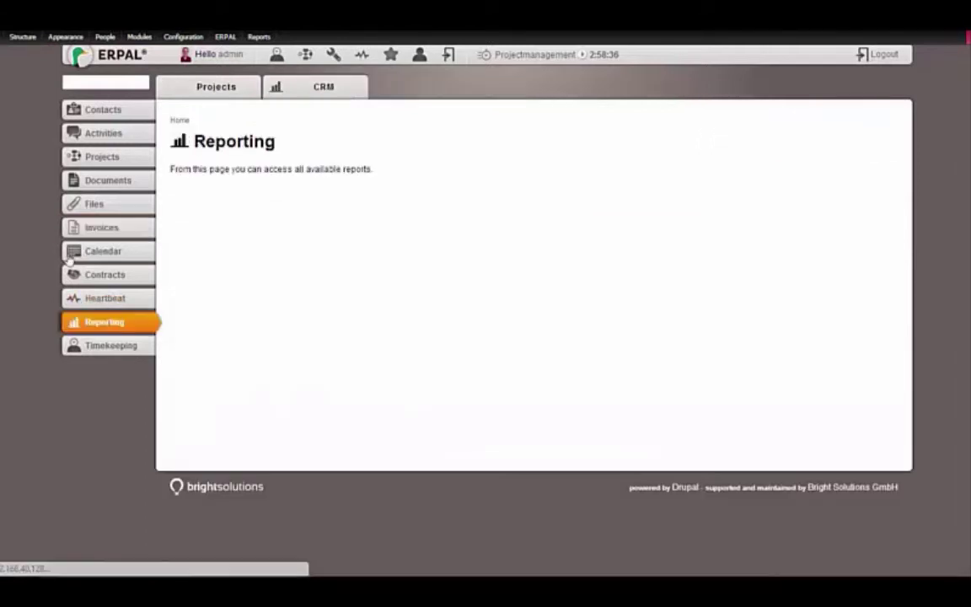
click(195, 86)
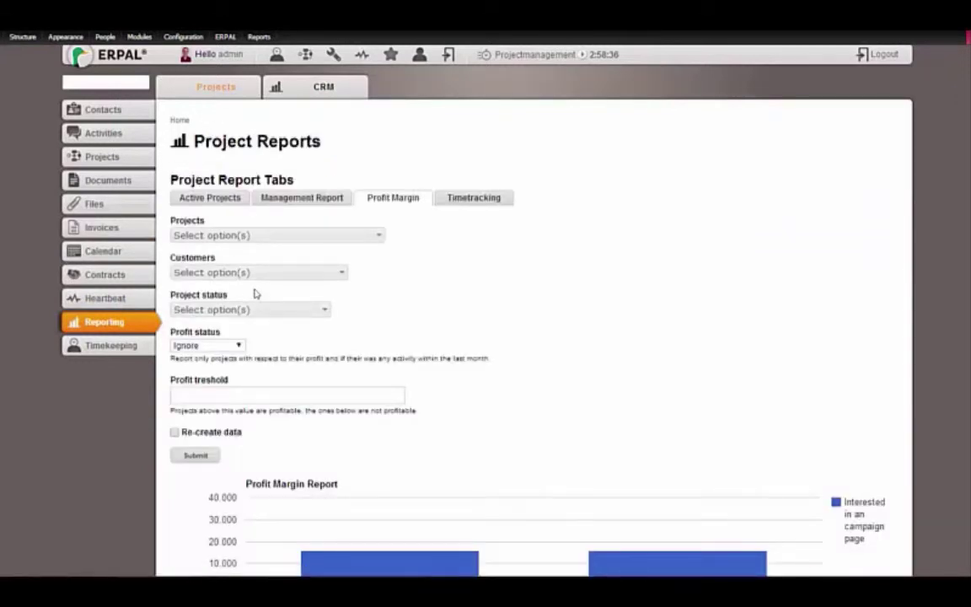
click(250, 240)
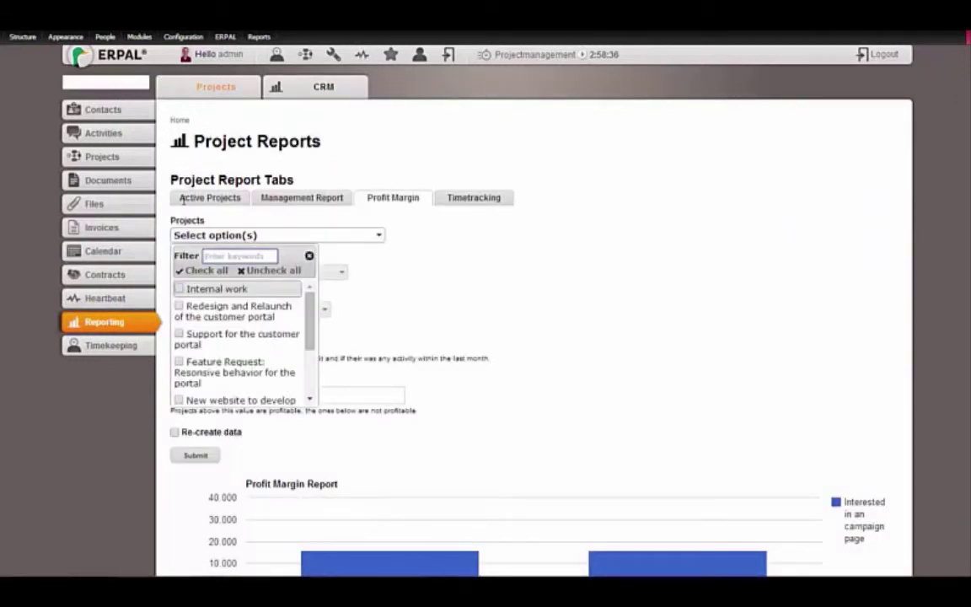
text(new)
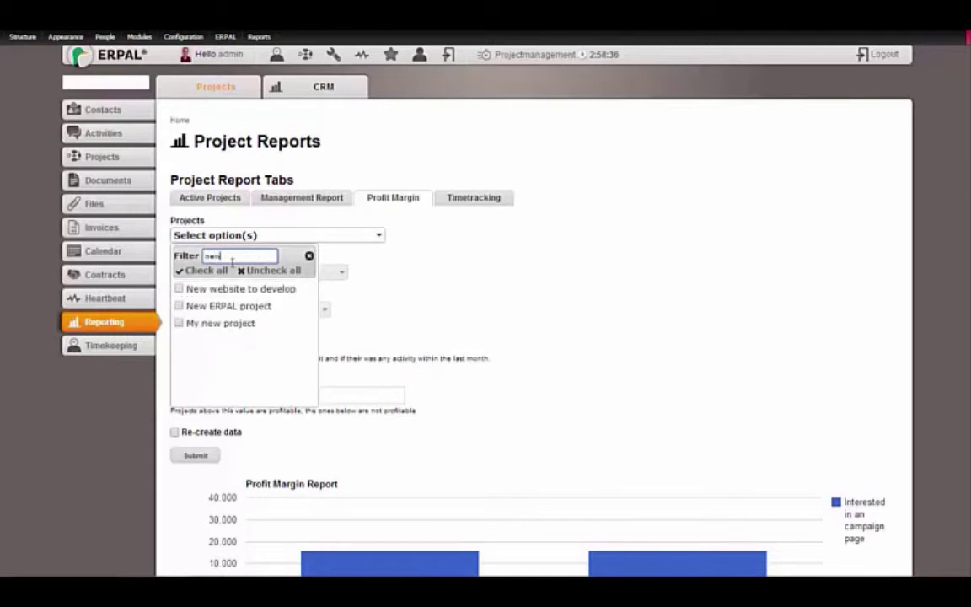
click(179, 323)
click(462, 243)
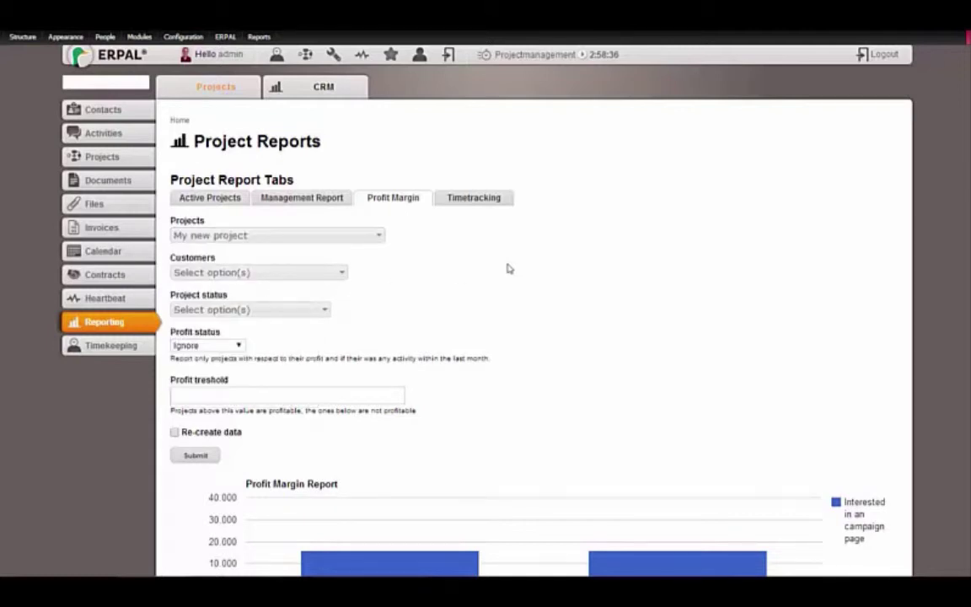
click(174, 431)
click(184, 456)
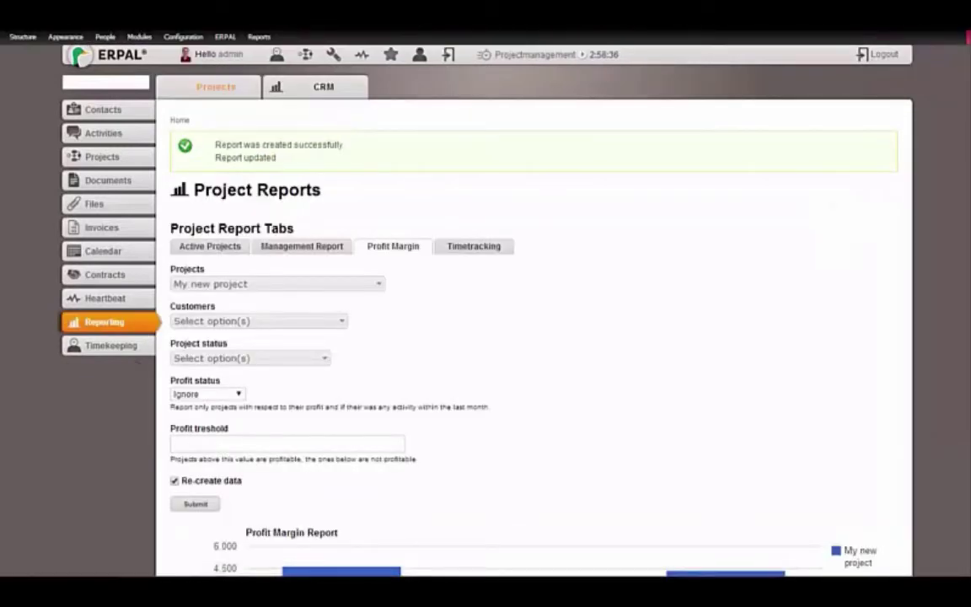
- Examine the Profit Margin chart and the billables behind the real revenue, including their total, and return to the report
scroll(533, 337, down, 3)
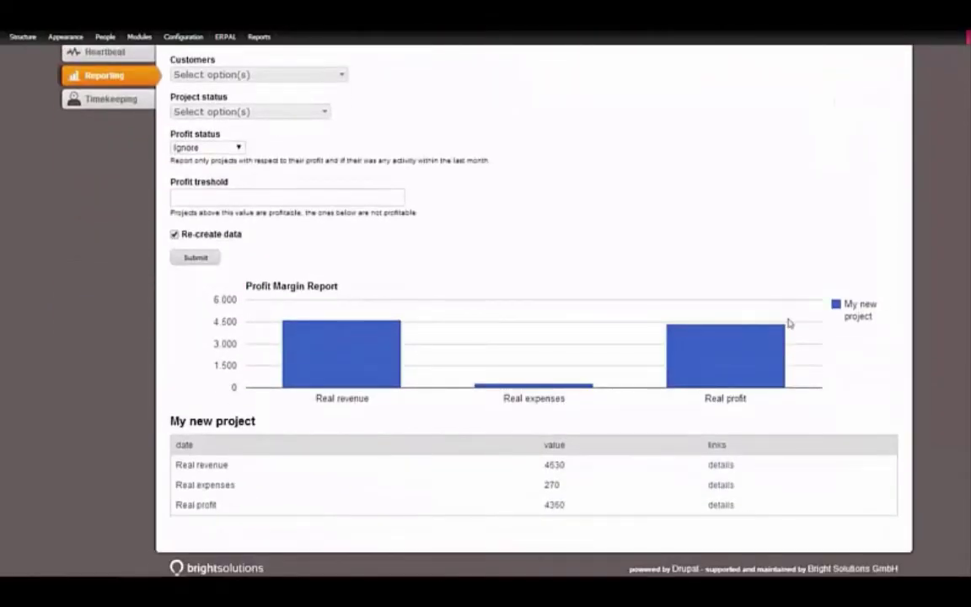
mouse_move(356, 359)
click(717, 466)
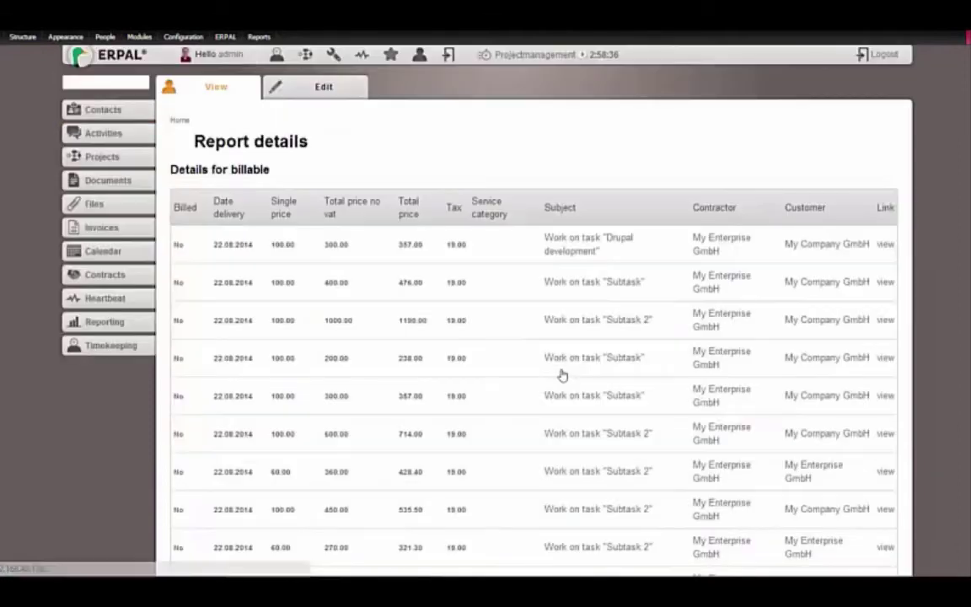
scroll(531, 337, down, 3)
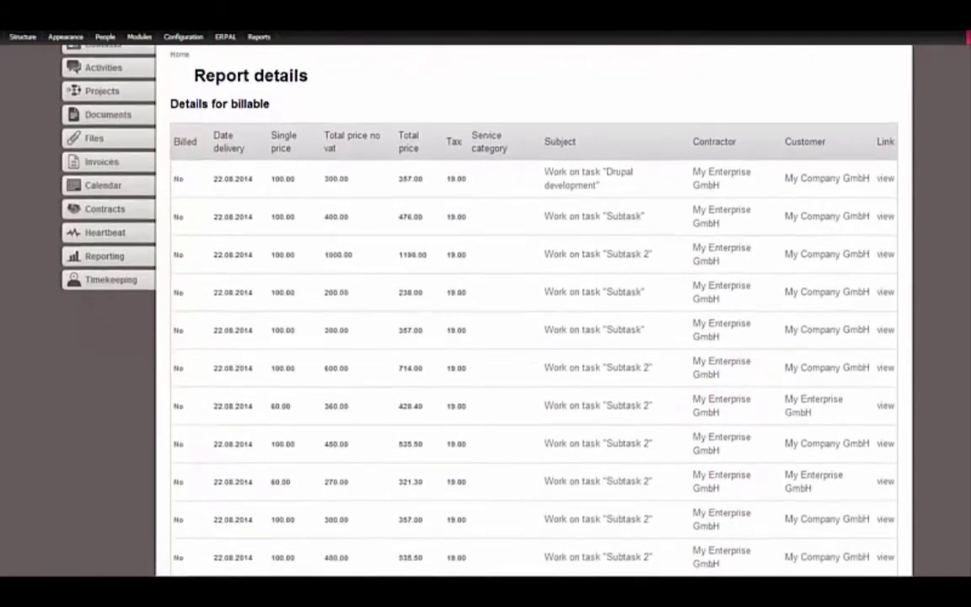
scroll(296, 116, up, 1)
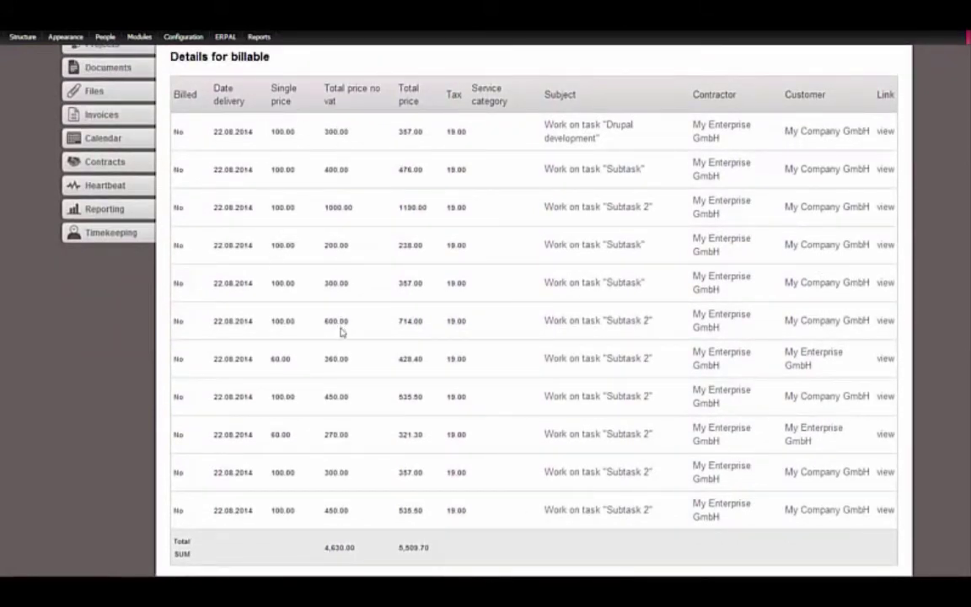
double_click(338, 547)
mouse_move(112, 65)
click(104, 208)
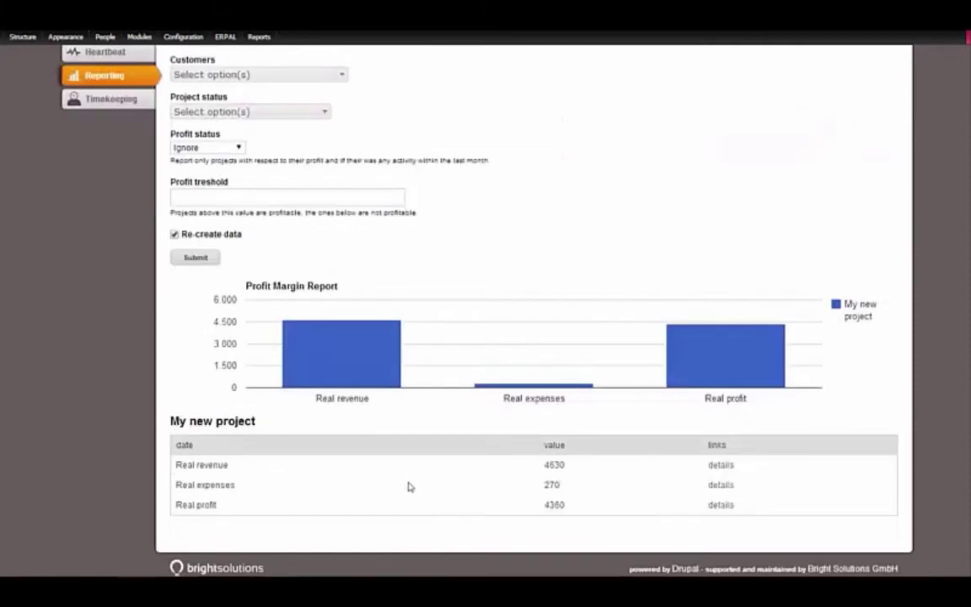
- Examine the billable details behind the real expenses, return to the report, and compare revenue, expenses and profit in the chart
mouse_move(487, 391)
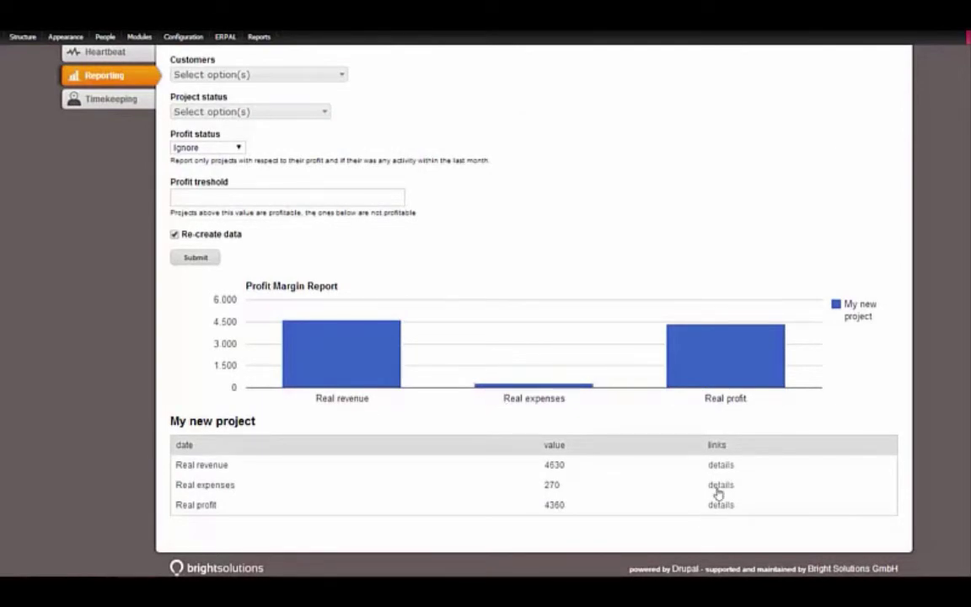
click(564, 393)
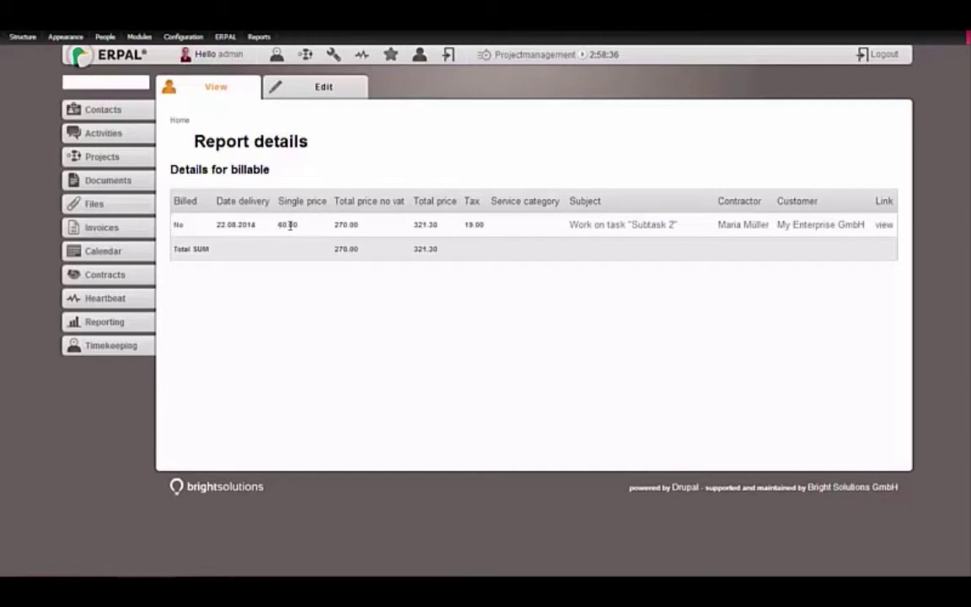
key(alt+Left)
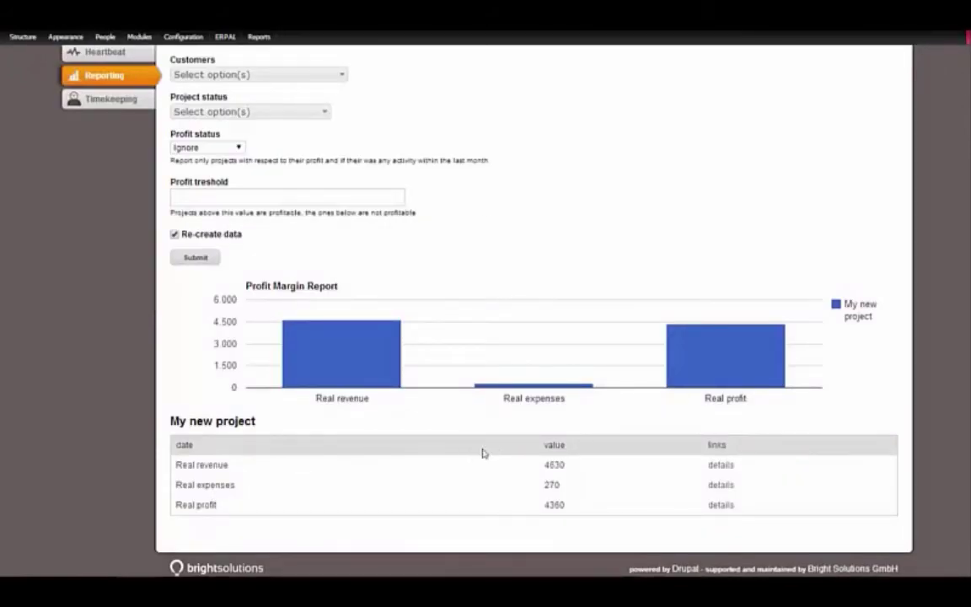
mouse_move(763, 368)
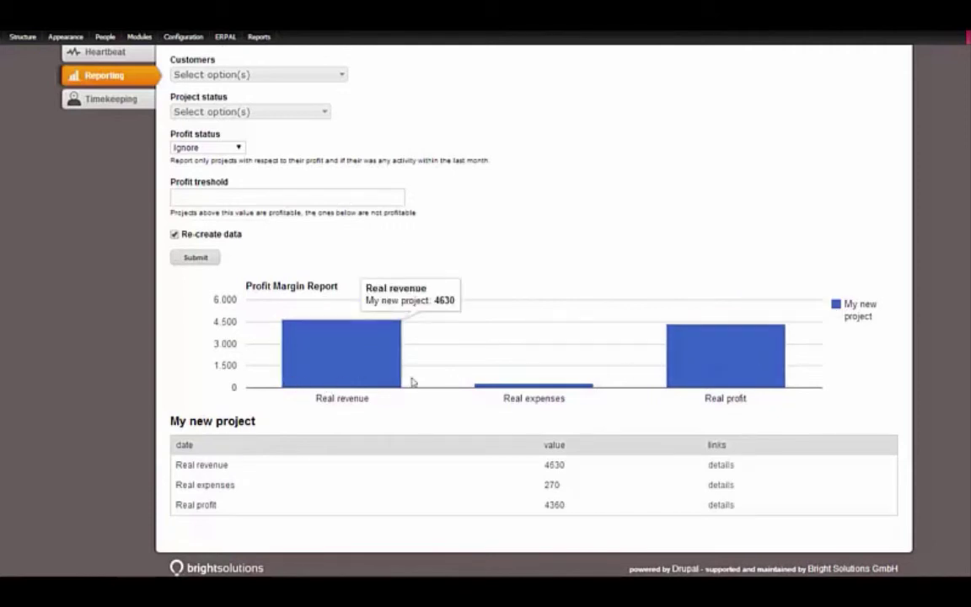
mouse_move(535, 387)
mouse_move(714, 369)
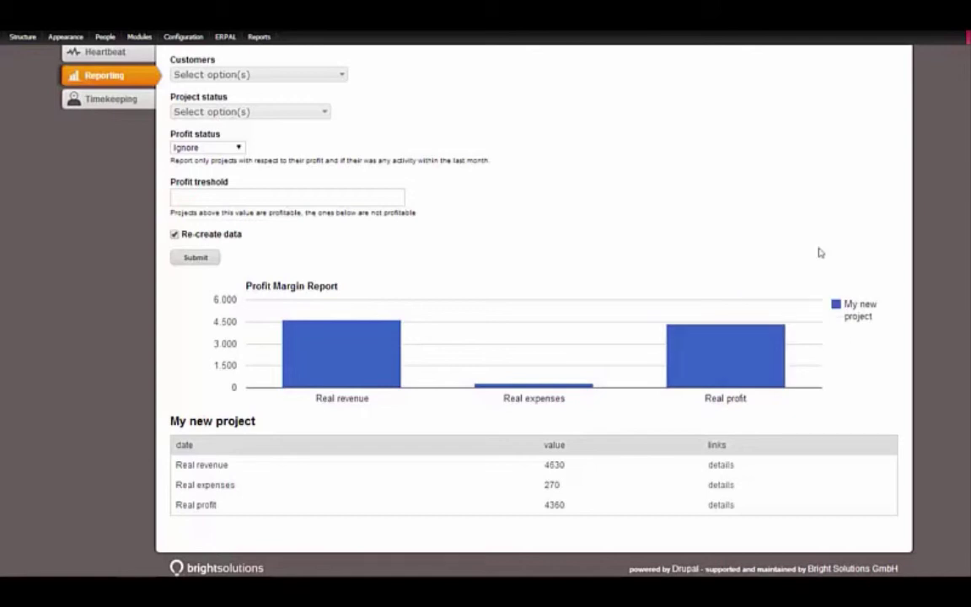
- Open the Expense report in the CRM reports and examine its filters, chart and monthly values
scroll(819, 251, up, 2)
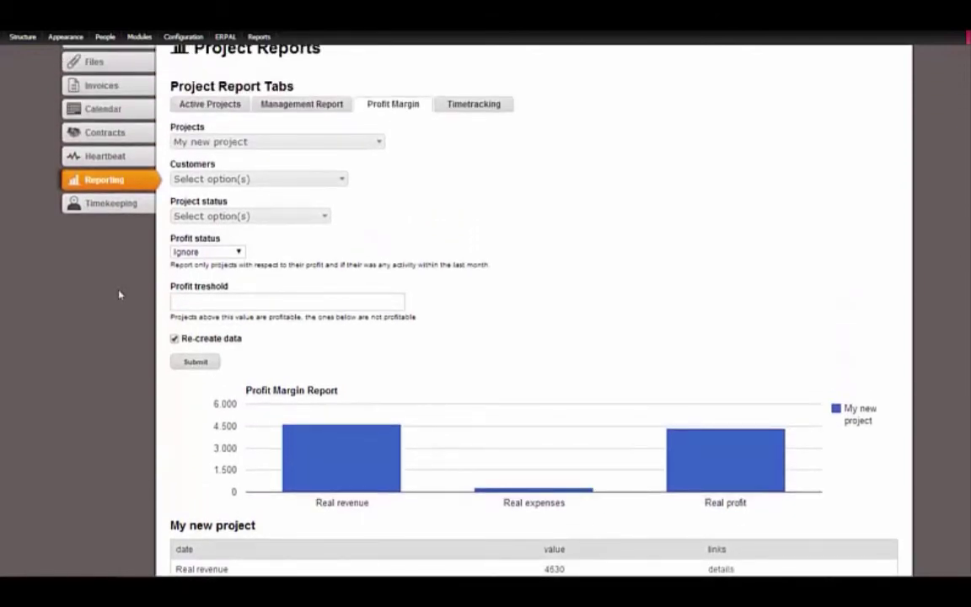
click(104, 186)
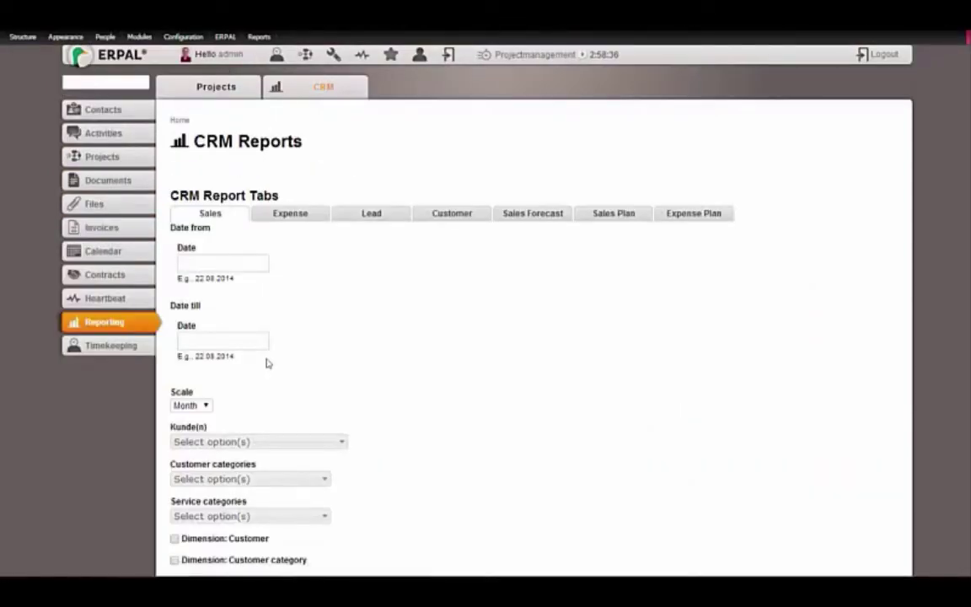
click(292, 216)
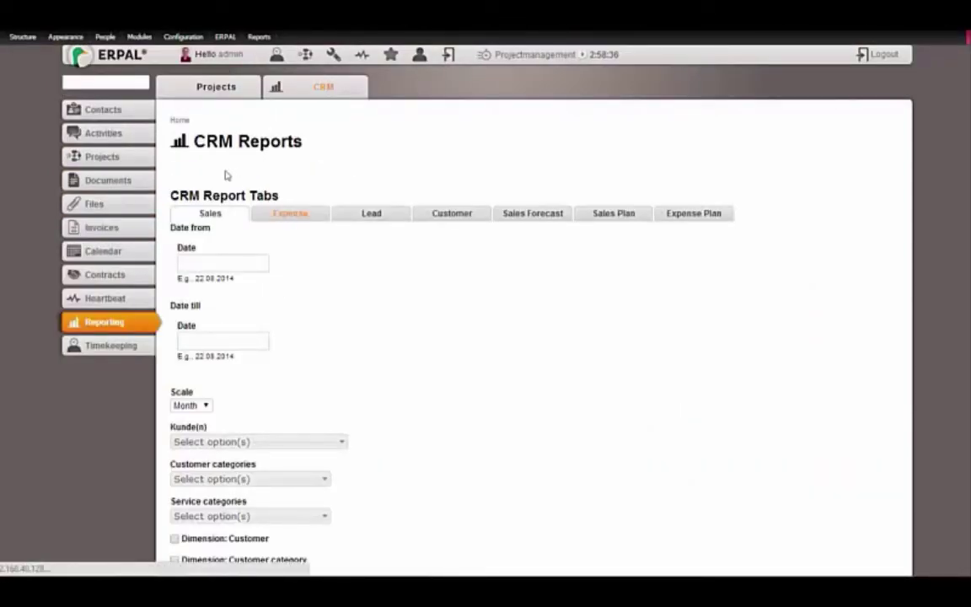
scroll(149, 365, down, 3)
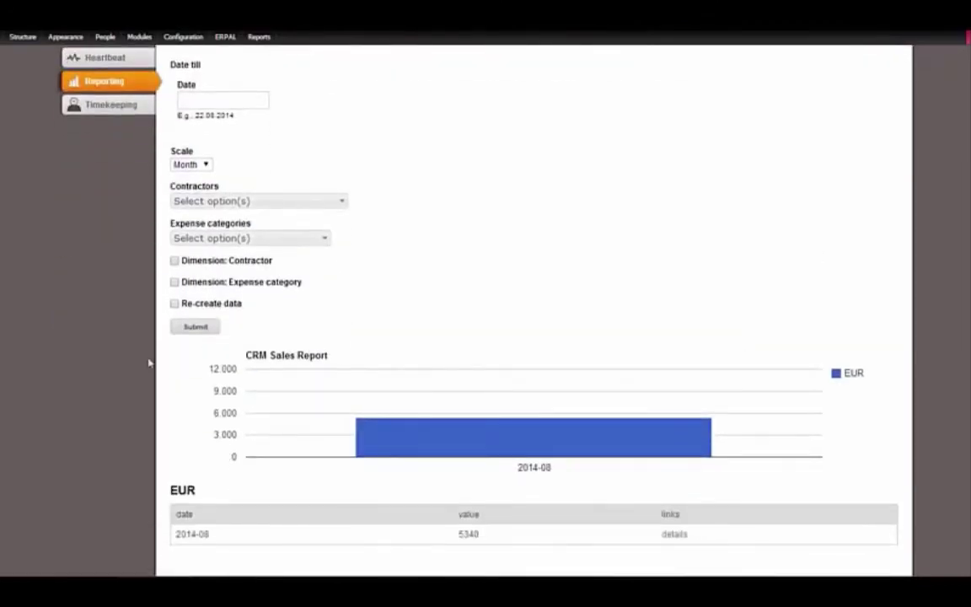
- Regenerate the monthly Expense report with re-created data and break it down by the expense category dimension
click(174, 303)
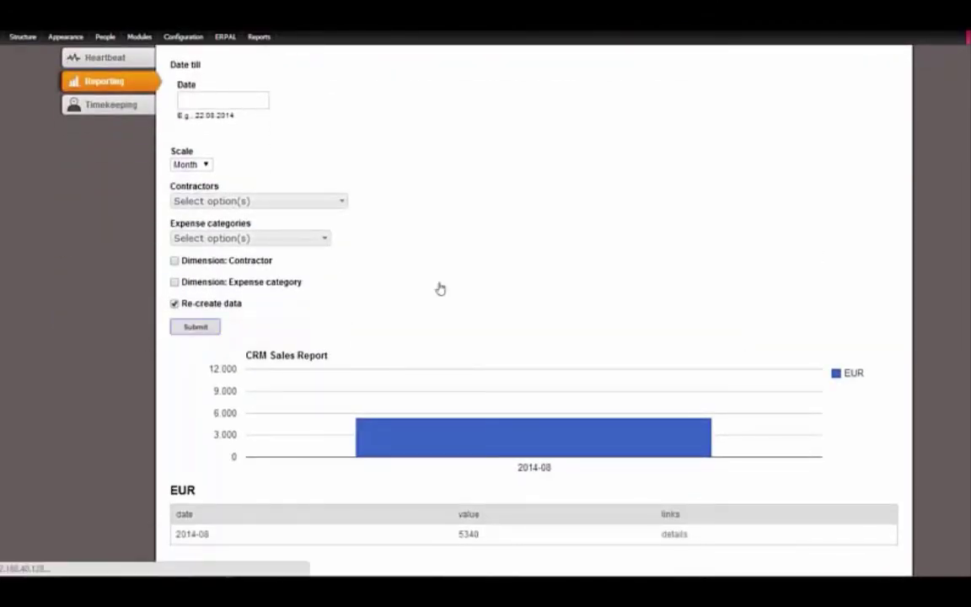
scroll(800, 270, down, 4)
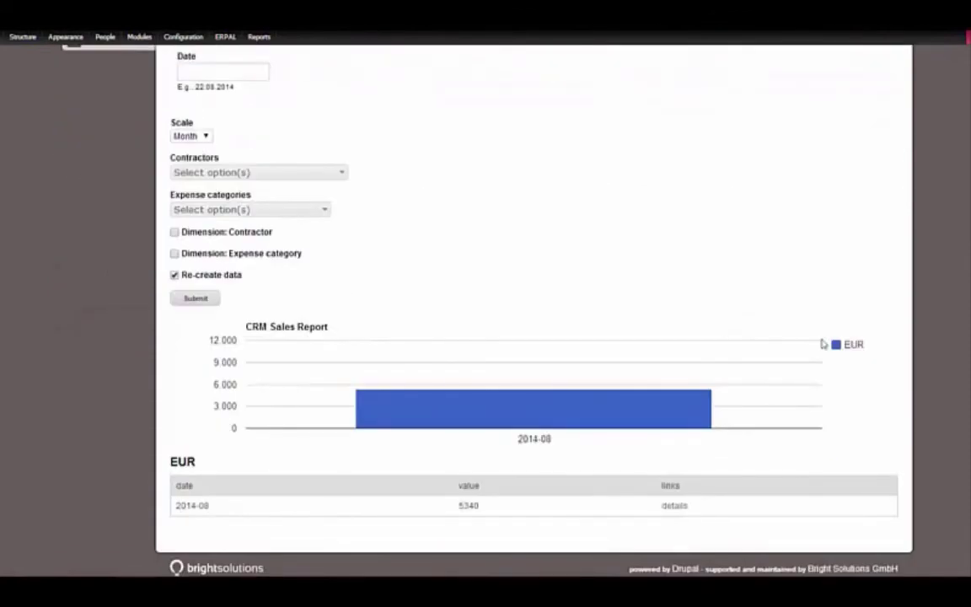
mouse_move(496, 421)
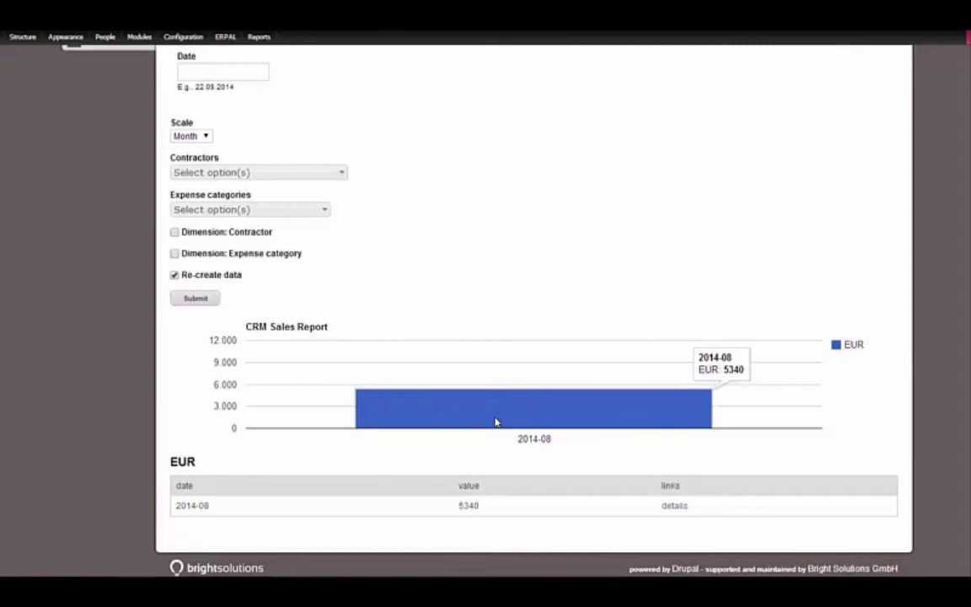
click(274, 252)
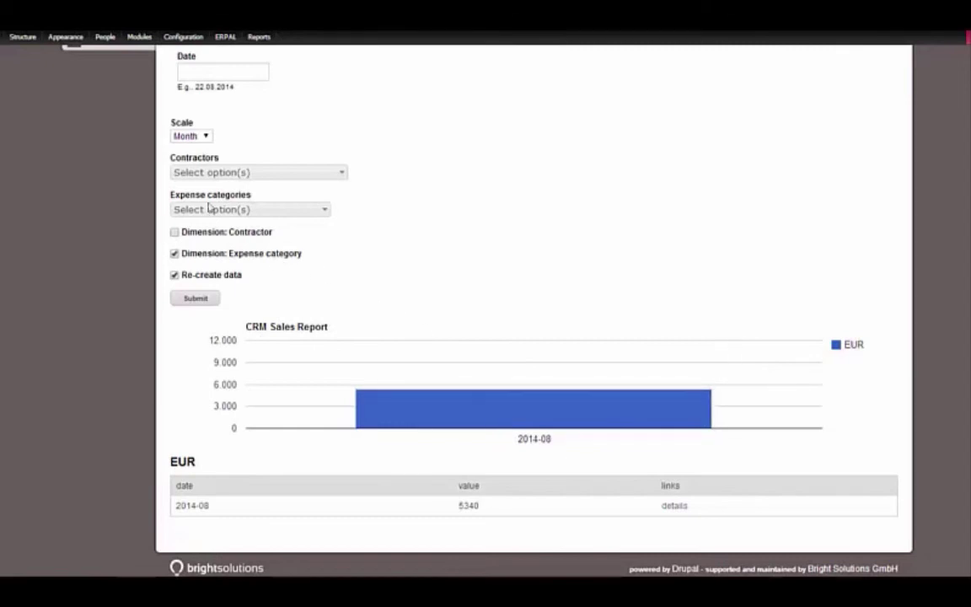
click(195, 297)
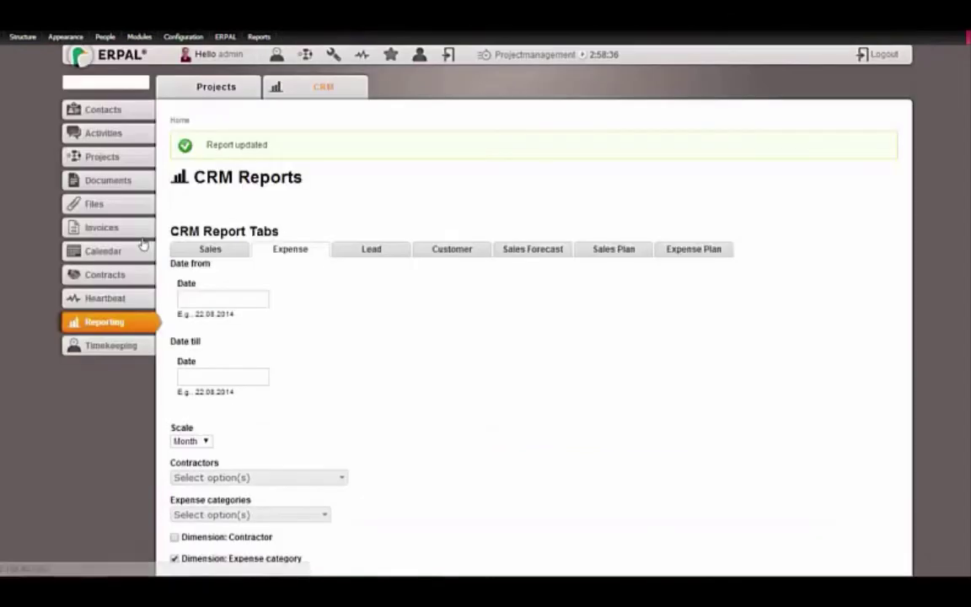
- Compare the expense categories in the chart and open the billable details behind the 2014-08 Freelancer expenses
scroll(251, 243, down, 5)
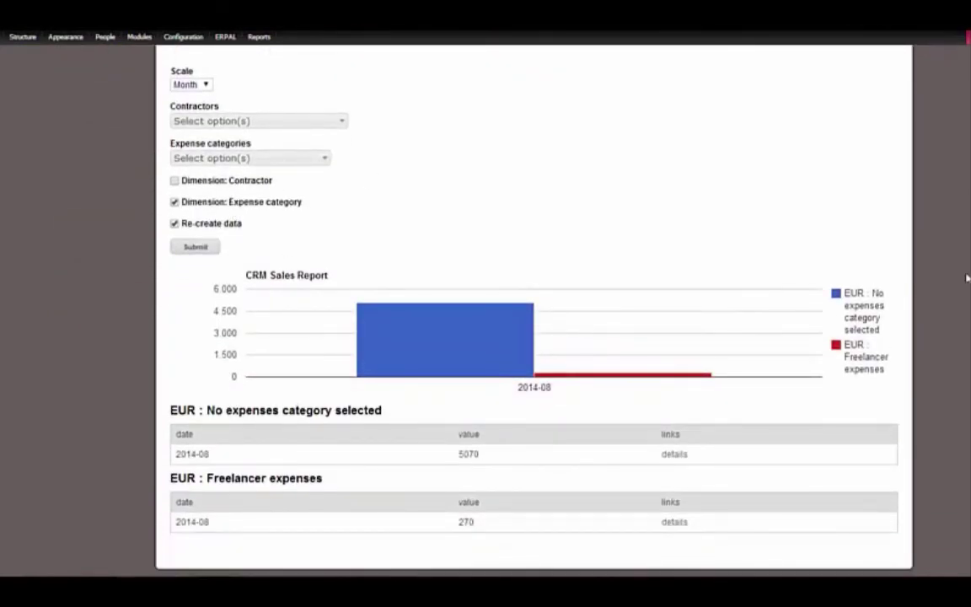
mouse_move(663, 380)
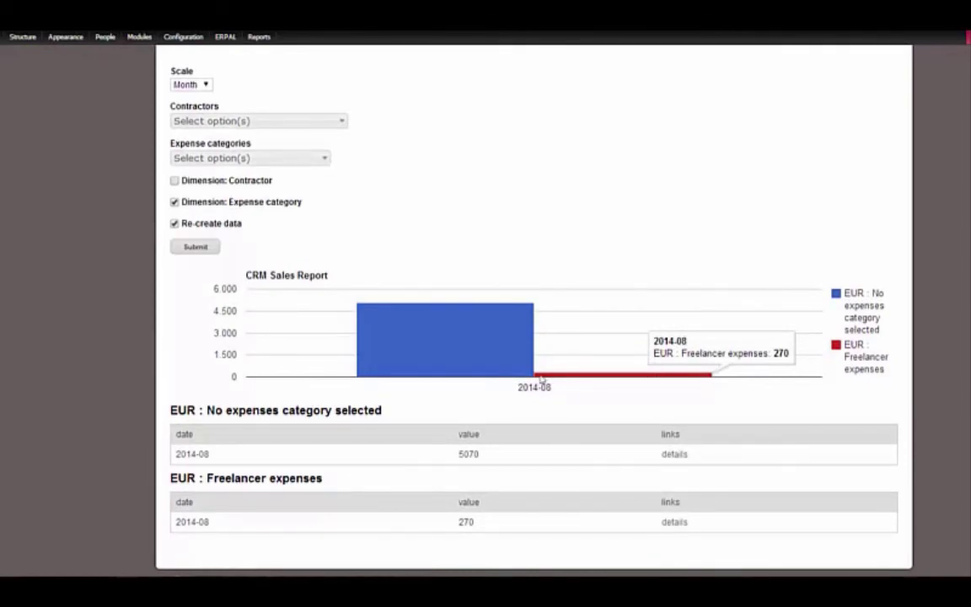
mouse_move(433, 359)
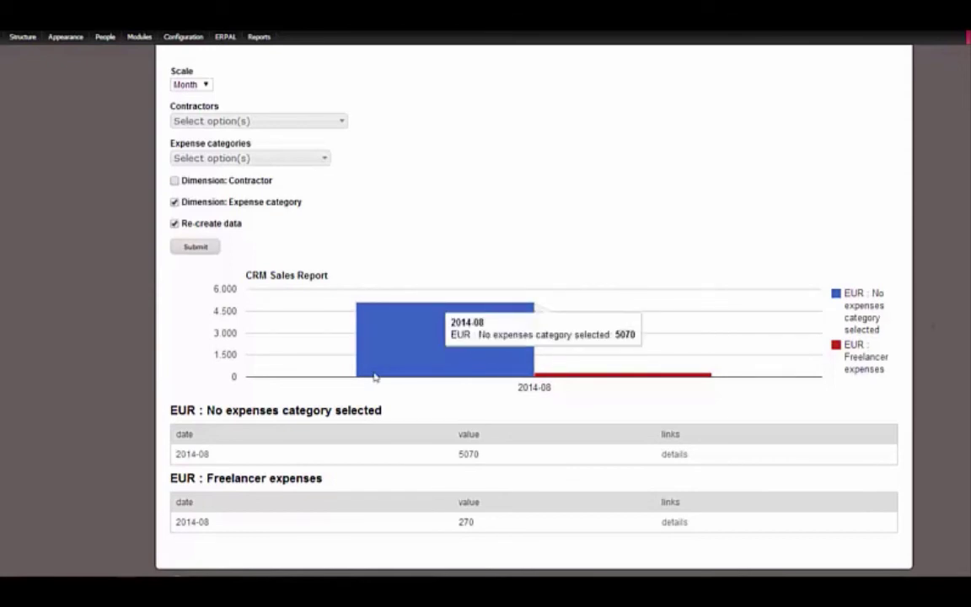
drag(221, 453, 325, 472)
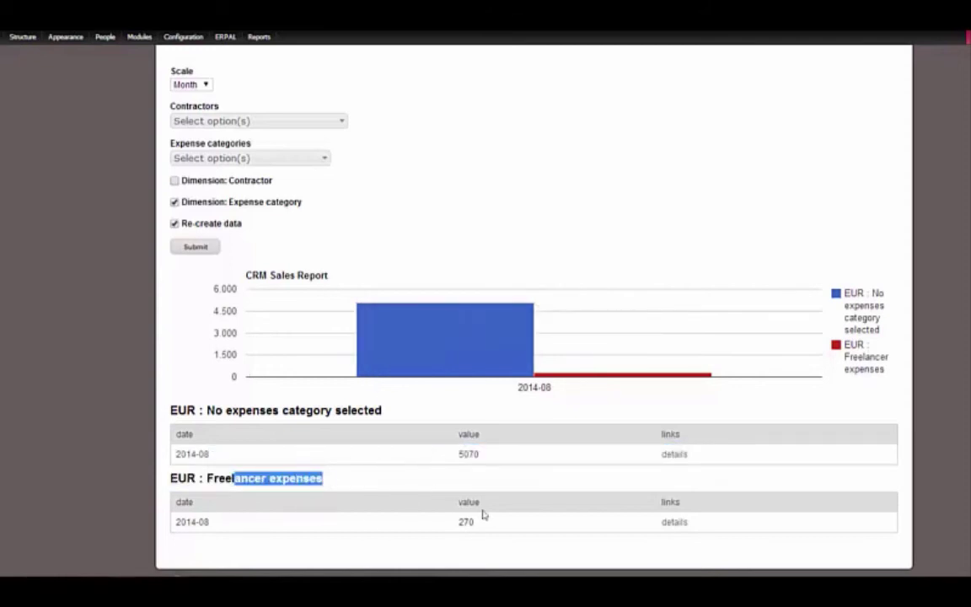
click(678, 524)
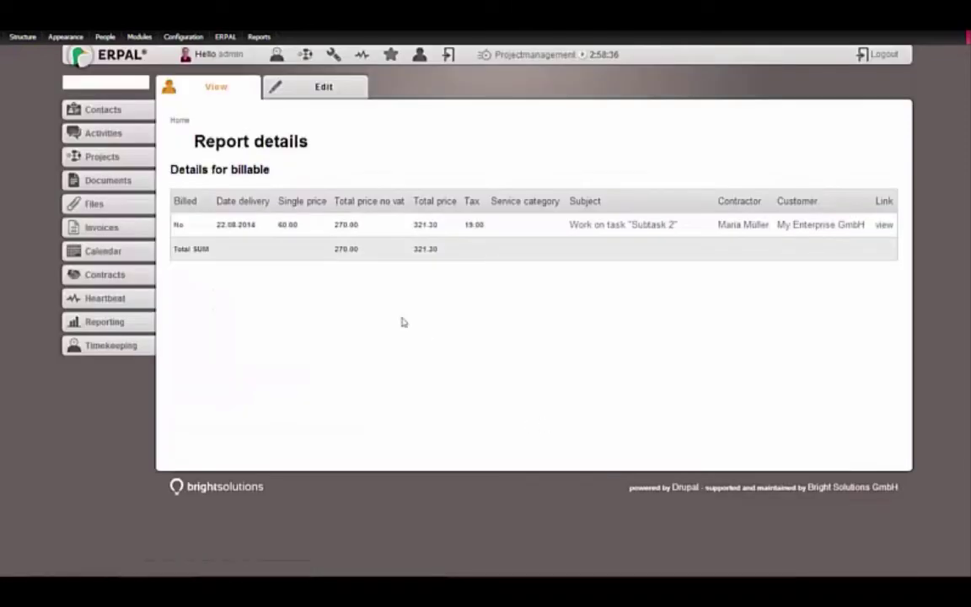